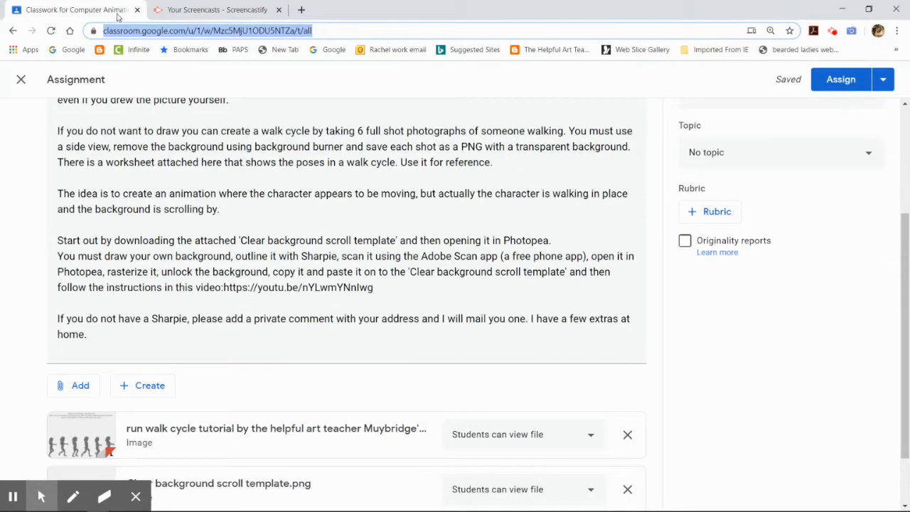
# Step: Open a new Chrome window and switch Google to the school account
pyautogui.click(187, 16)
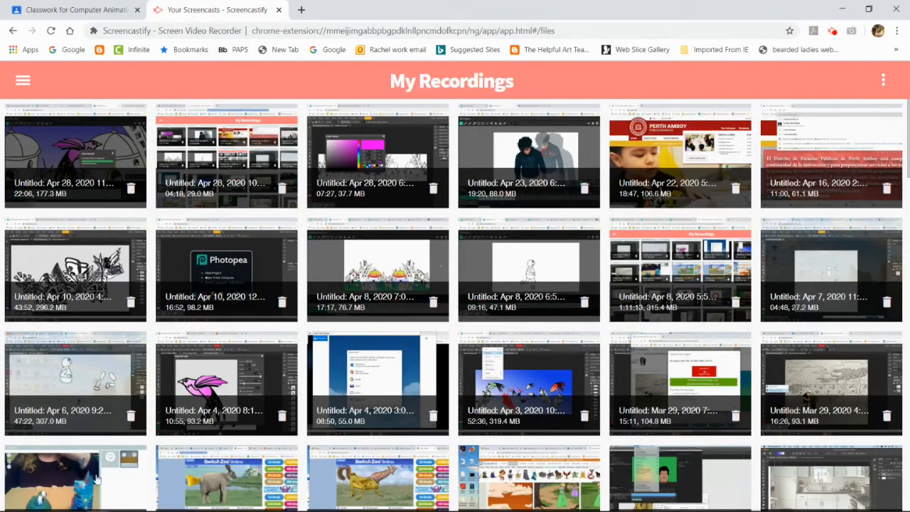
pyautogui.moveTo(100, 503)
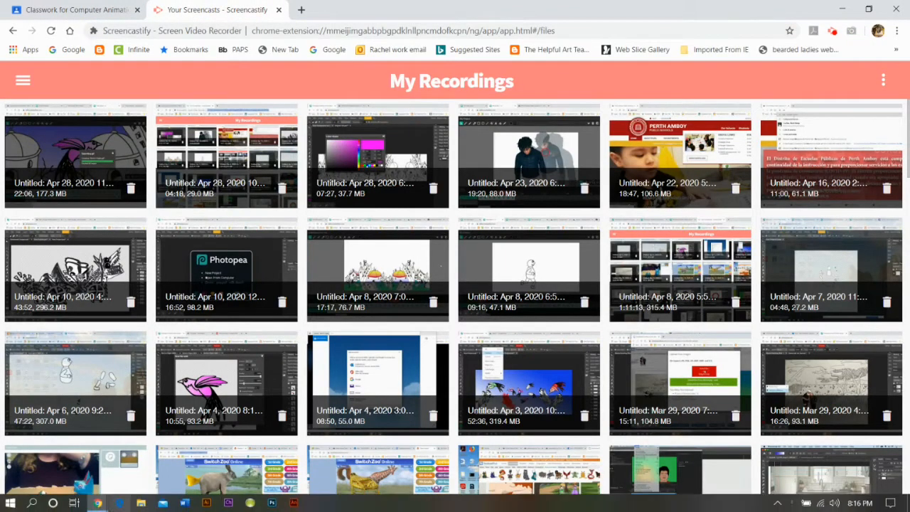
pyautogui.rightClick(100, 503)
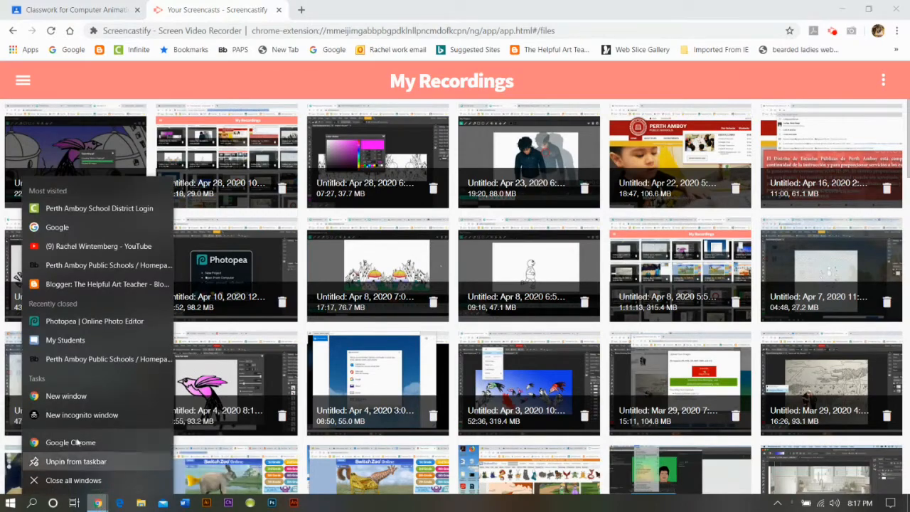
pyautogui.click(60, 397)
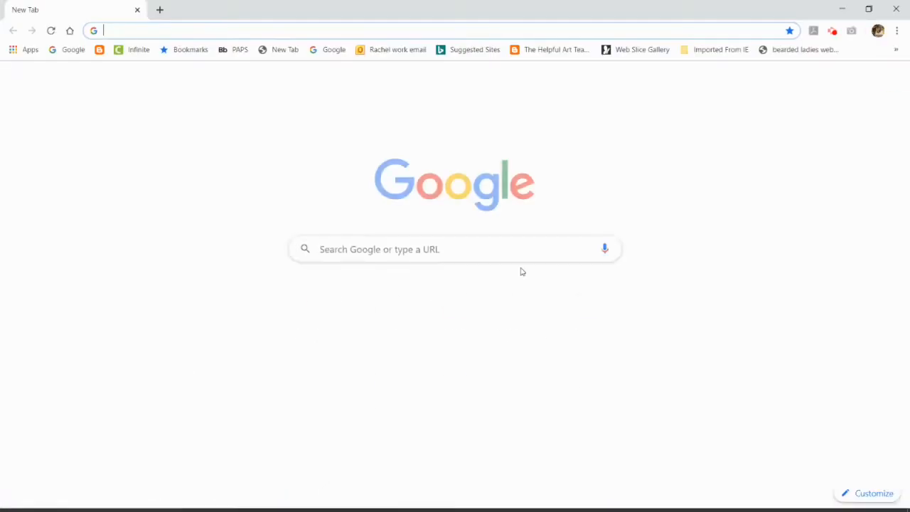
pyautogui.click(892, 79)
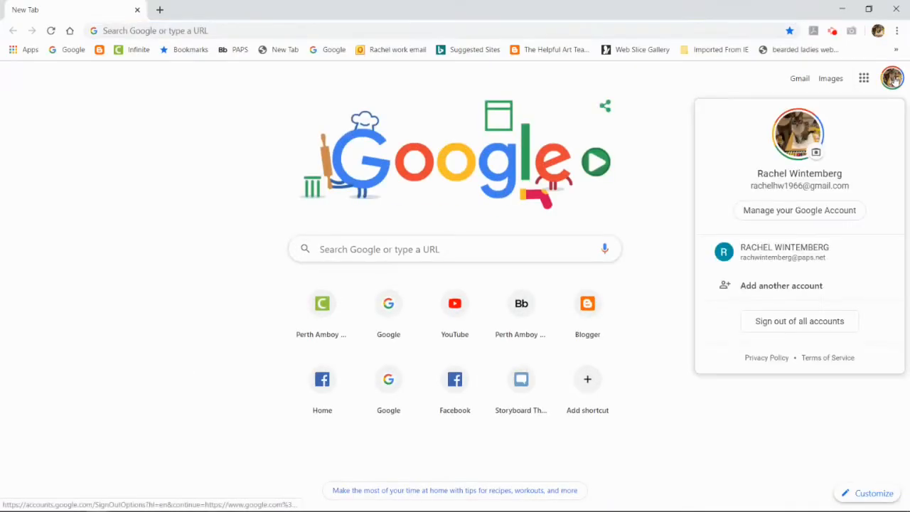
pyautogui.click(820, 254)
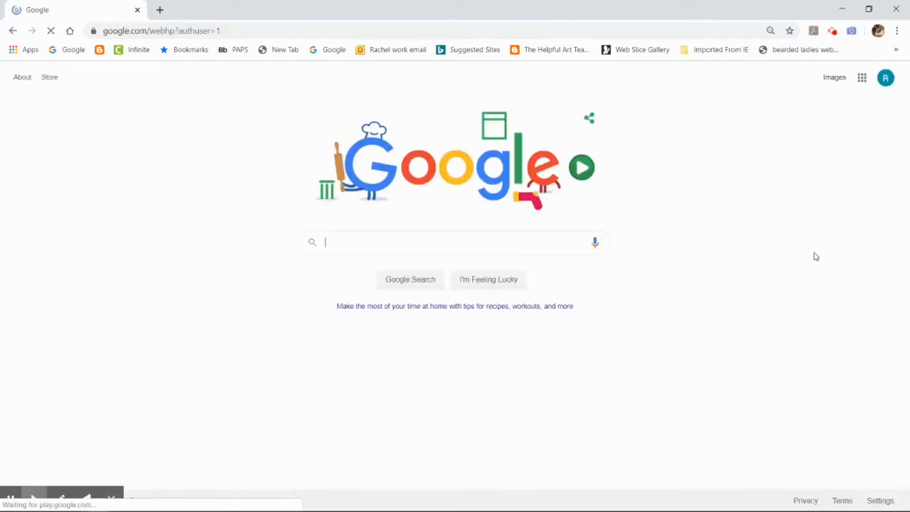
# Step: Open Google Drive and download the scanned drawing Scan Apr 28, 2020.pdf
pyautogui.click(861, 77)
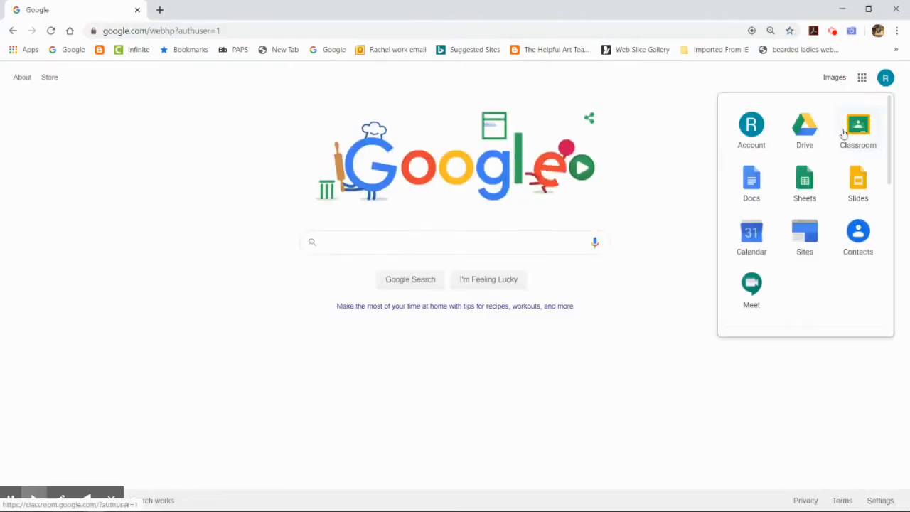
pyautogui.click(802, 125)
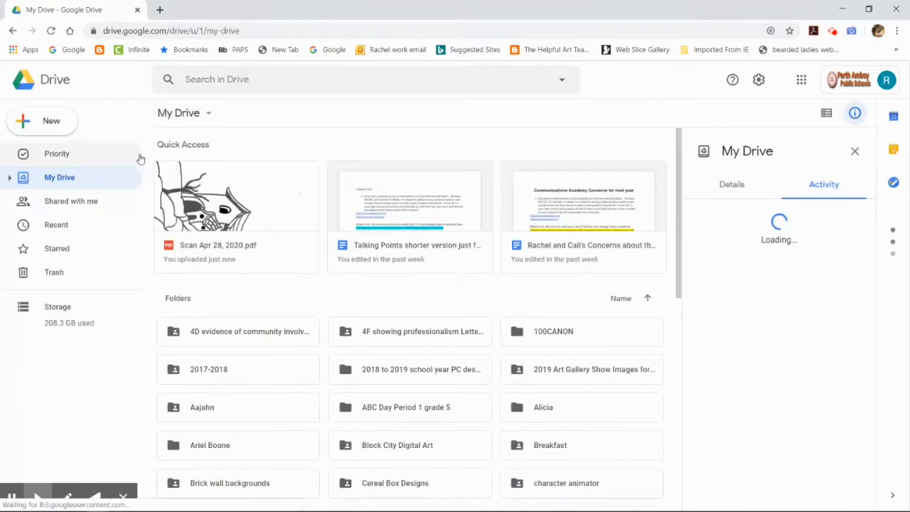
pyautogui.click(248, 223)
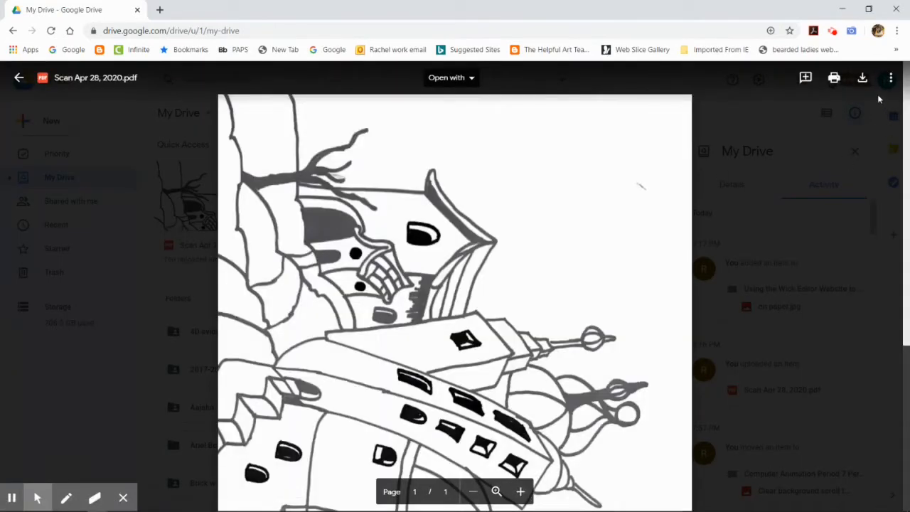
pyautogui.click(862, 78)
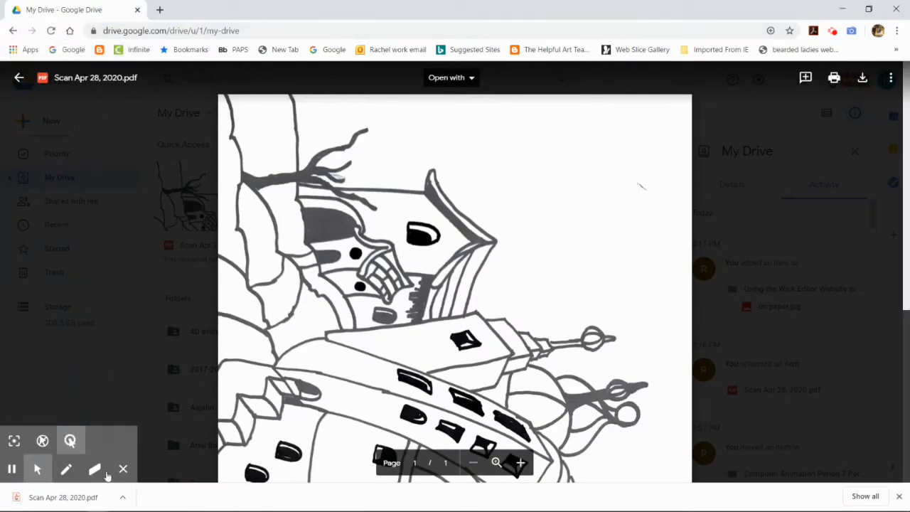
# Step: Open another new Chrome window and load the Photopea online photo editor at photopea.com
pyautogui.moveTo(112, 508)
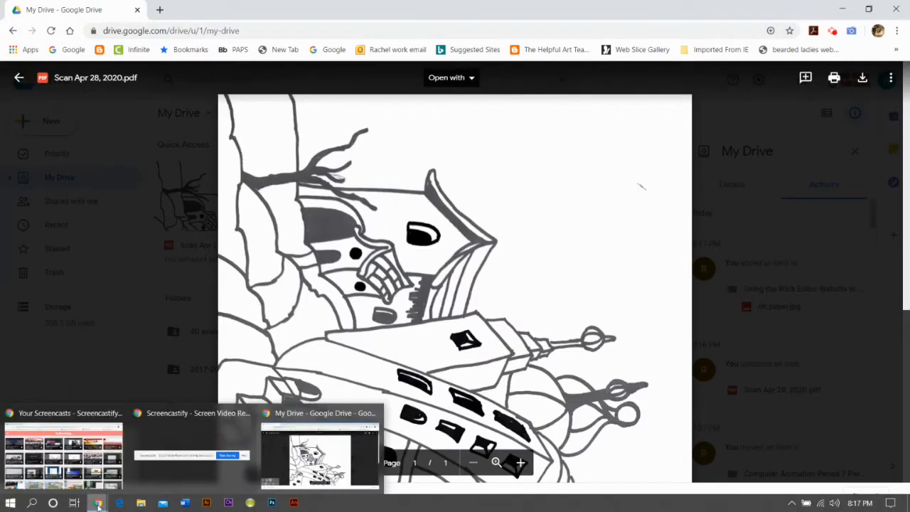
pyautogui.click(90, 474)
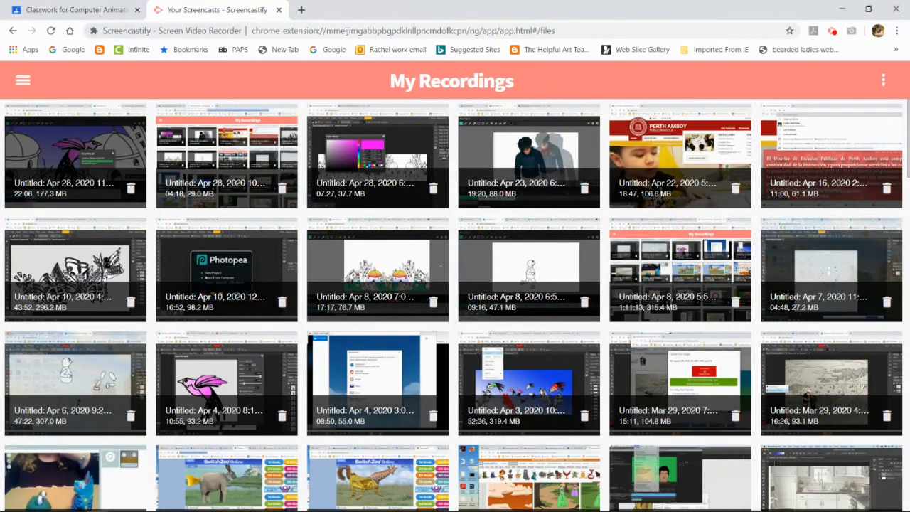
pyautogui.moveTo(294, 507)
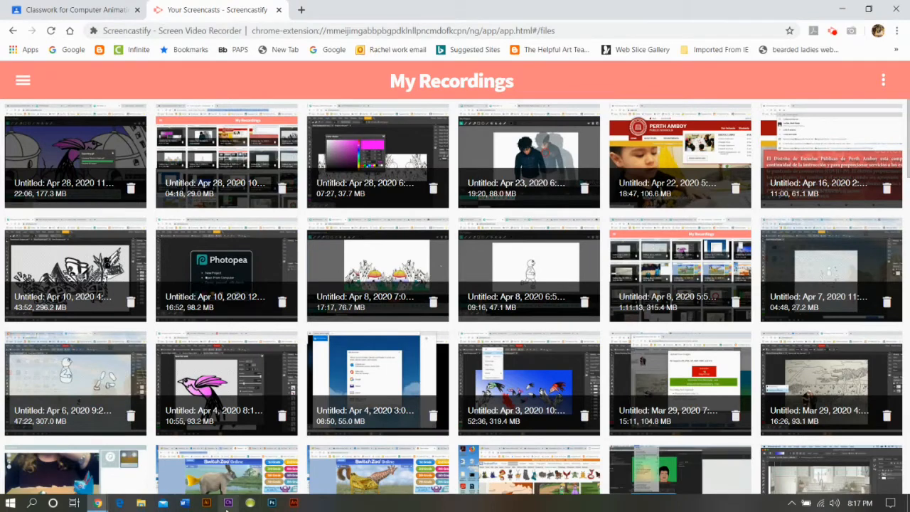
pyautogui.rightClick(97, 503)
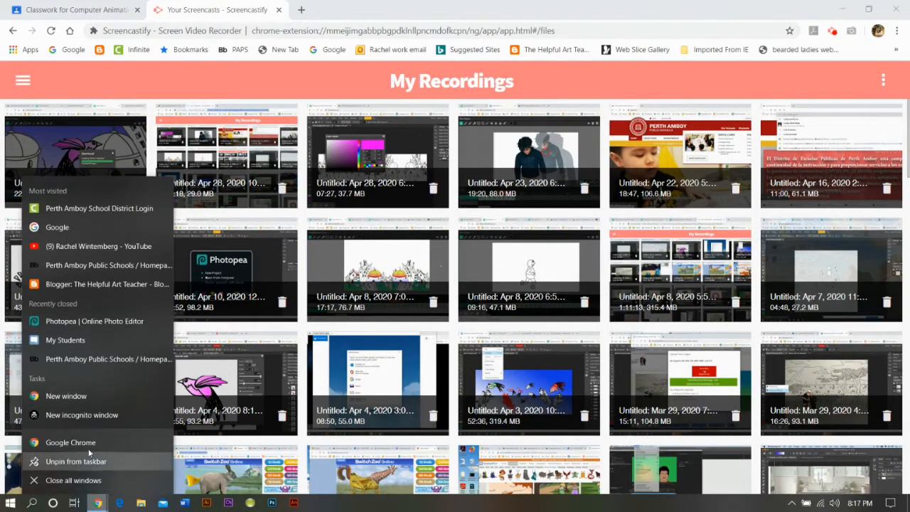
pyautogui.click(86, 396)
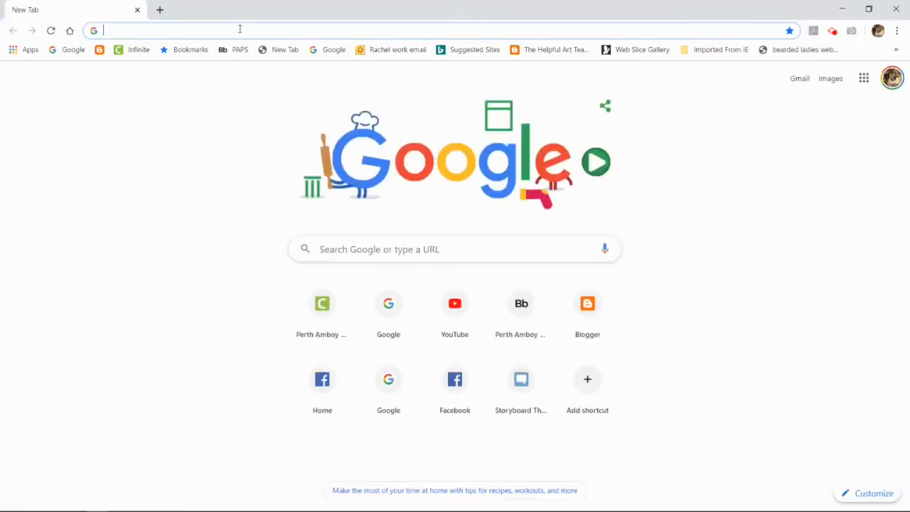
pyautogui.write('photo')
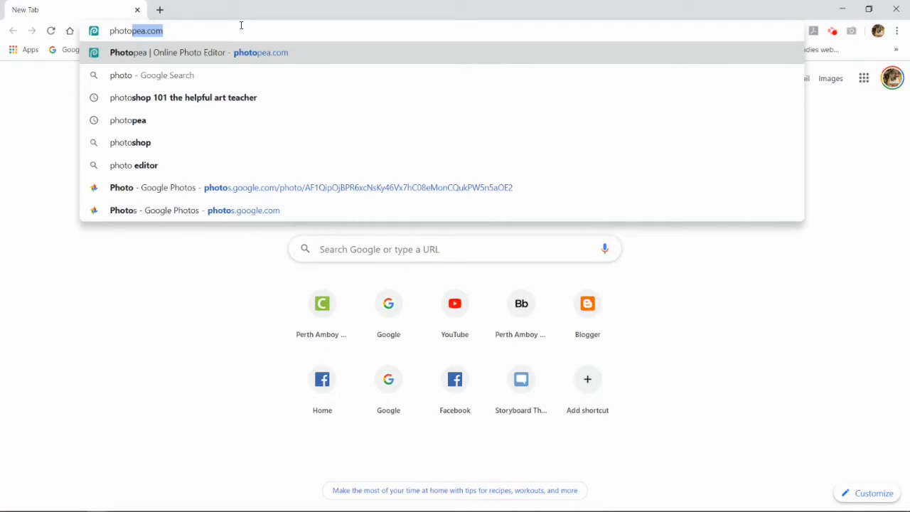
pyautogui.click(251, 62)
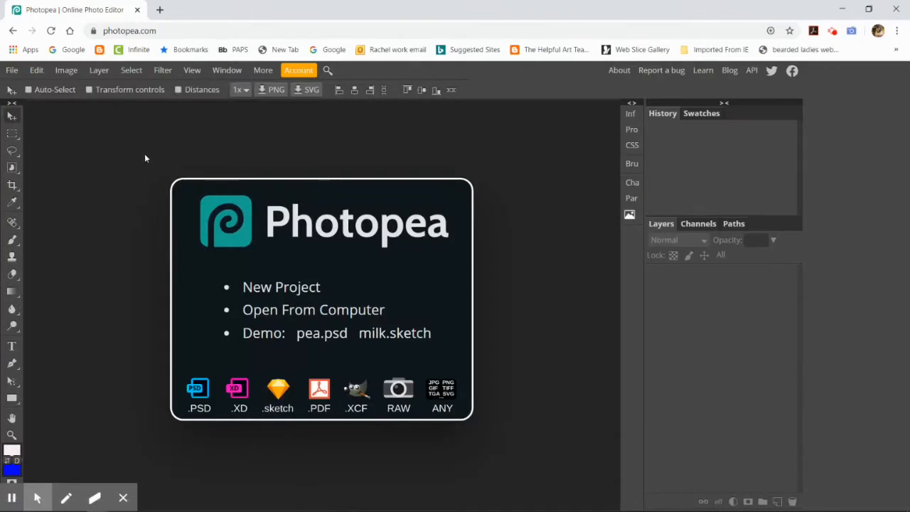
# Step: Open the scanned PDF Scan Apr 28, 2020 from the Downloads folder
pyautogui.click(12, 70)
pyautogui.click(51, 107)
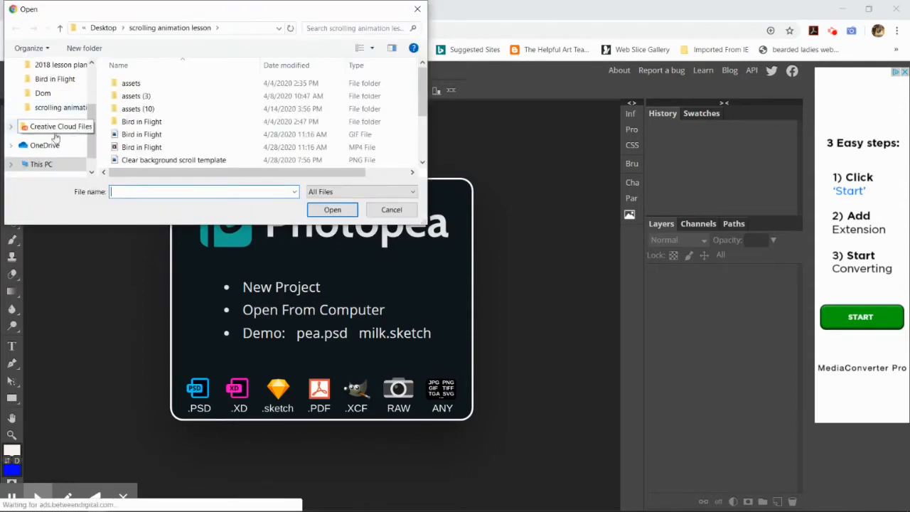
pyautogui.scroll(2, 68, 79)
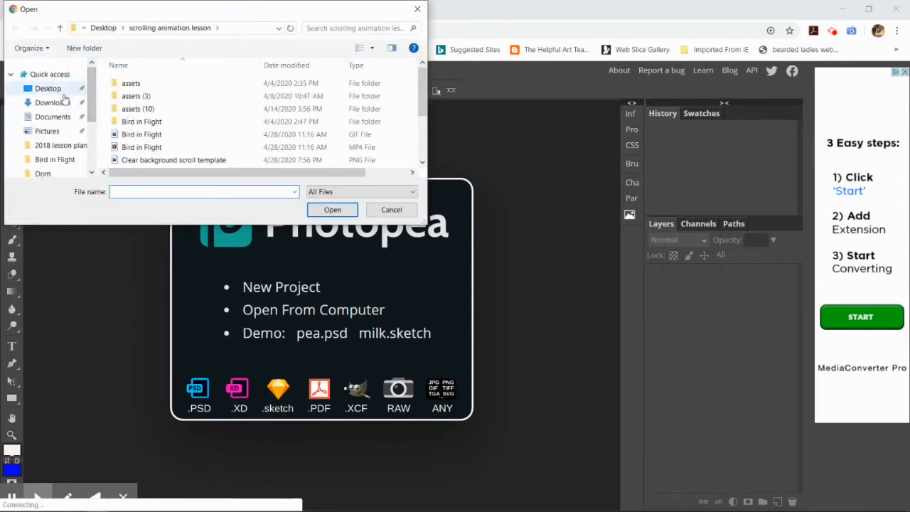
pyautogui.click(64, 103)
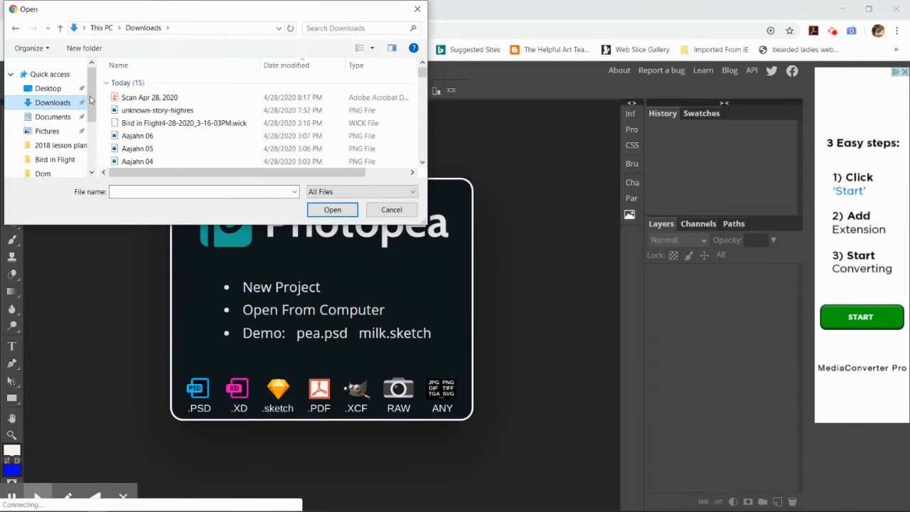
pyautogui.click(147, 100)
pyautogui.click(332, 209)
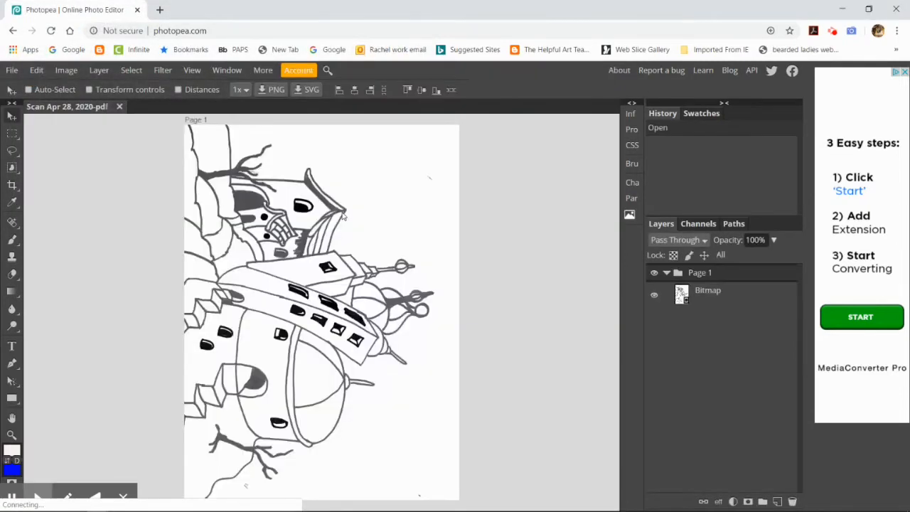
# Step: Rasterize the scan's Bitmap layer, then select the whole drawing and copy it
pyautogui.rightClick(698, 297)
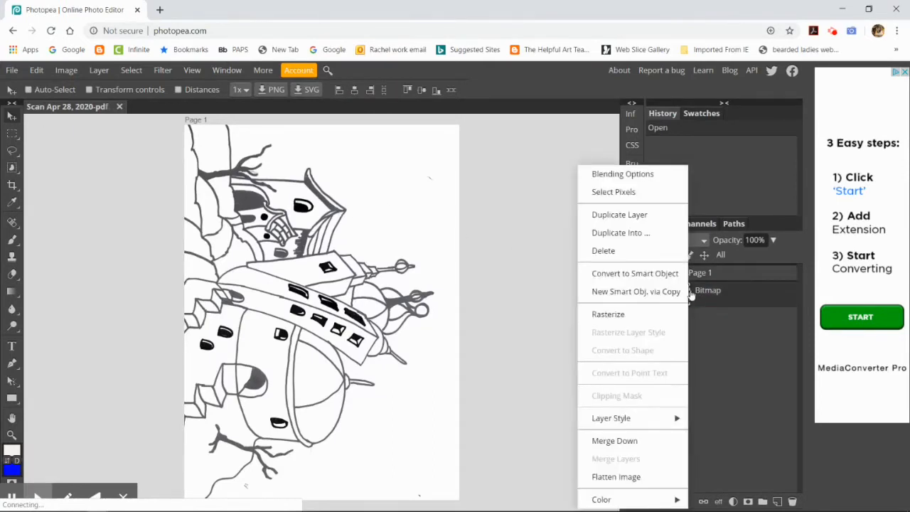
pyautogui.click(639, 318)
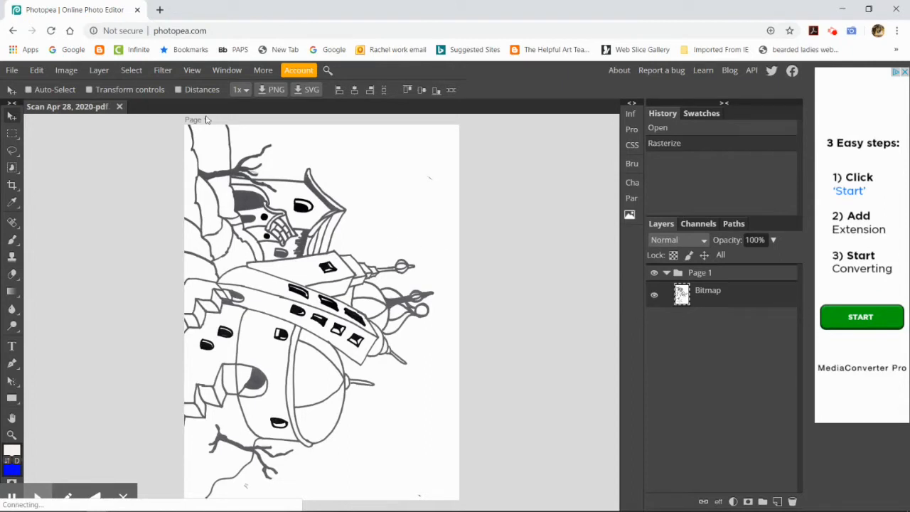
pyautogui.click(130, 70)
pyautogui.click(136, 87)
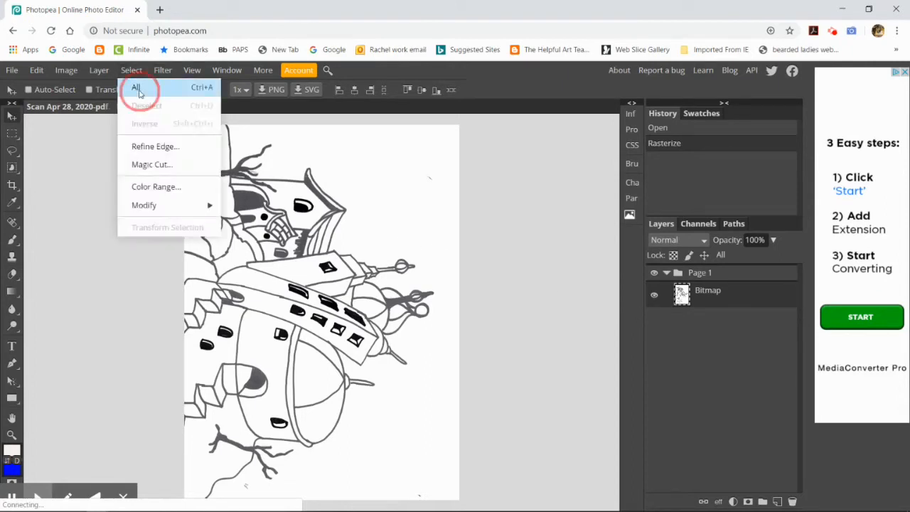
pyautogui.click(37, 71)
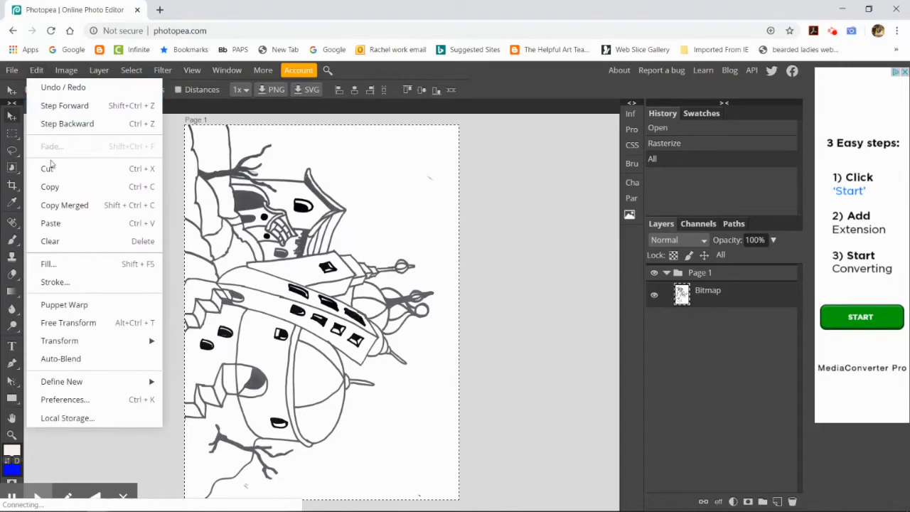
pyautogui.click(57, 187)
# Step: Open the Clear background scroll template PNG from the scrolling animation lesson folder as a second document
pyautogui.click(12, 70)
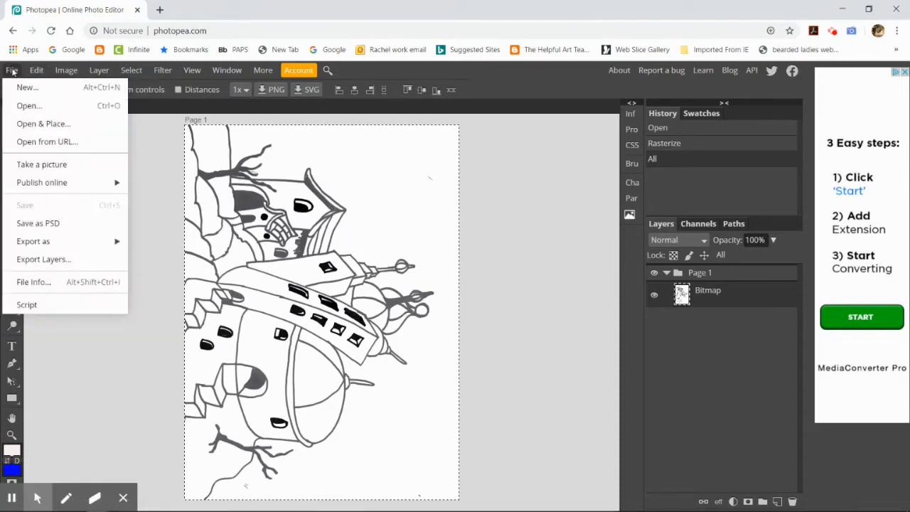
pyautogui.click(32, 106)
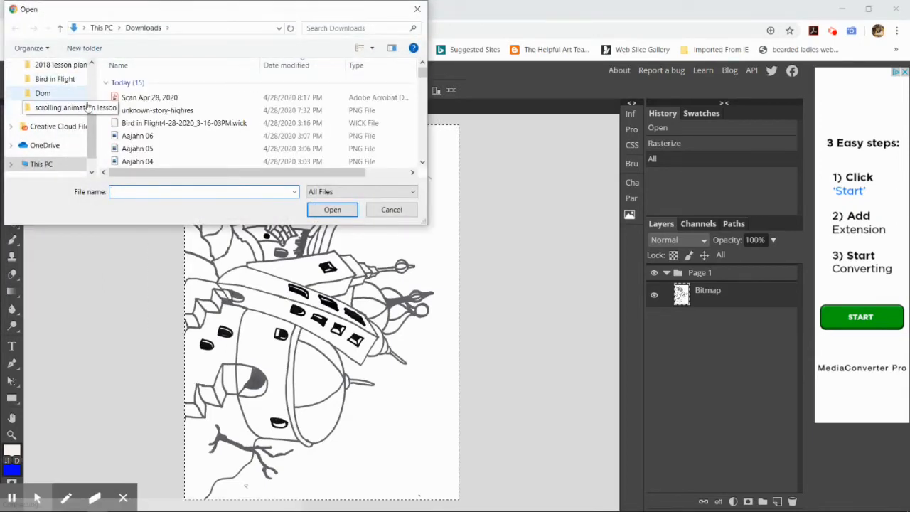
pyautogui.scroll(3, 85, 74)
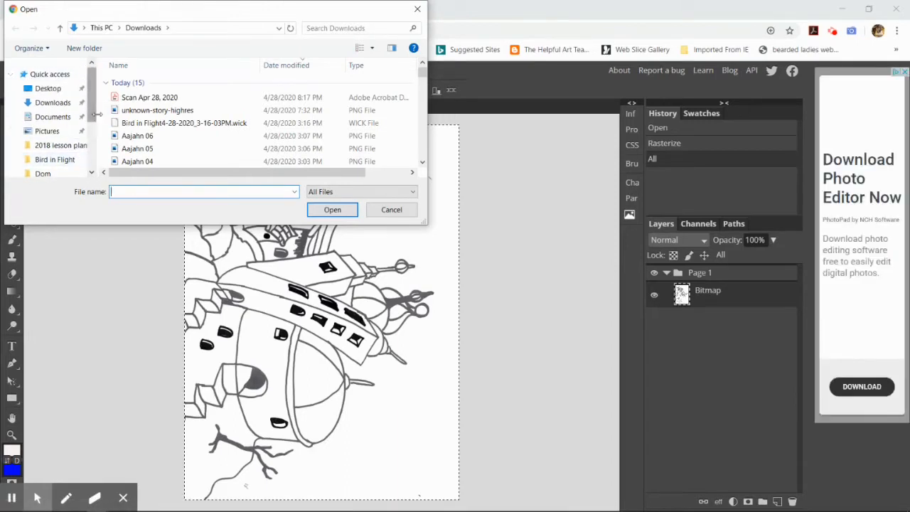
pyautogui.moveTo(97, 116); pyautogui.dragTo(99, 120)
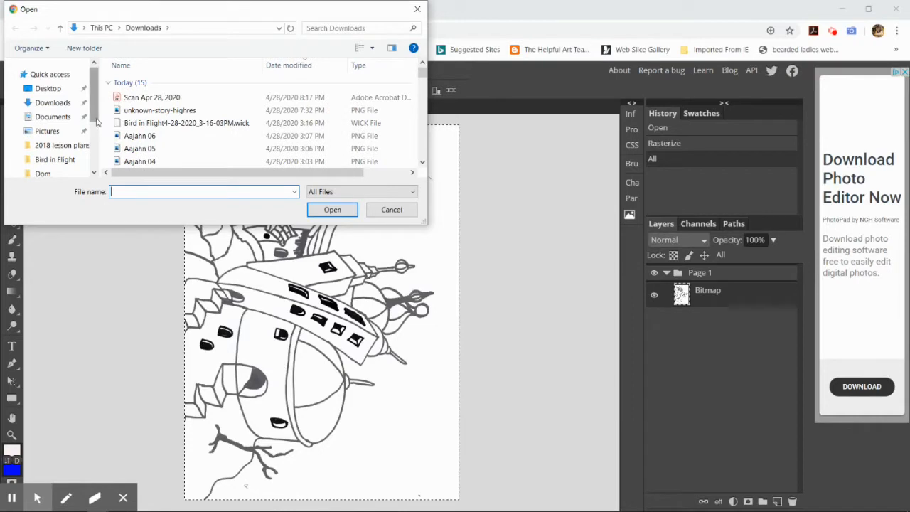
pyautogui.scroll(-2, 96, 121)
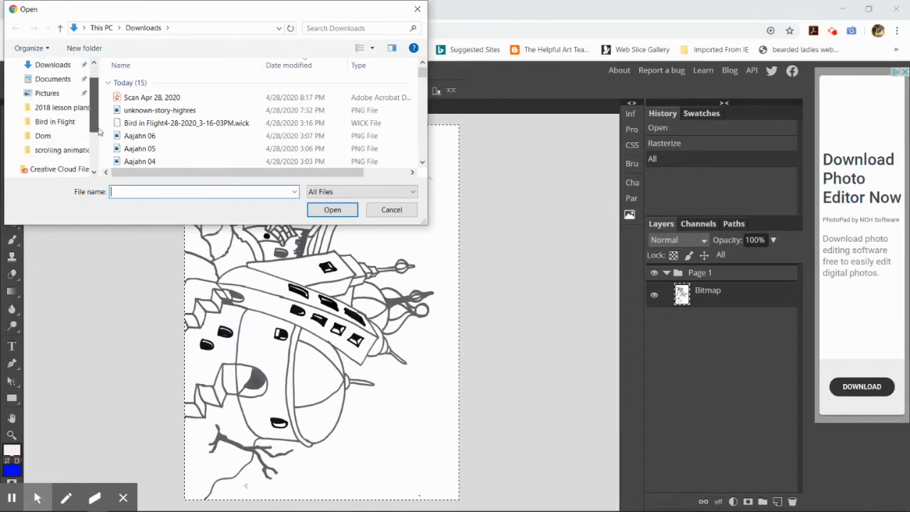
pyautogui.click(78, 150)
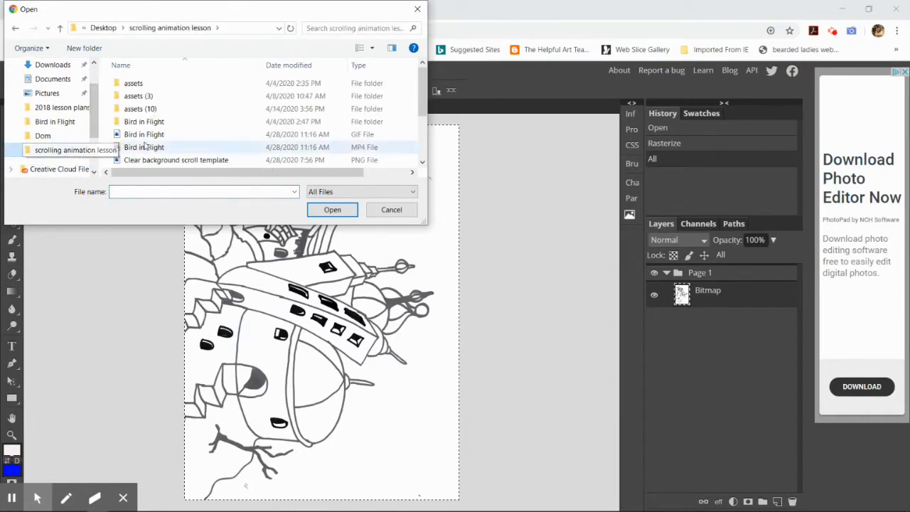
pyautogui.scroll(-2, 199, 117)
pyautogui.scroll(1, 200, 117)
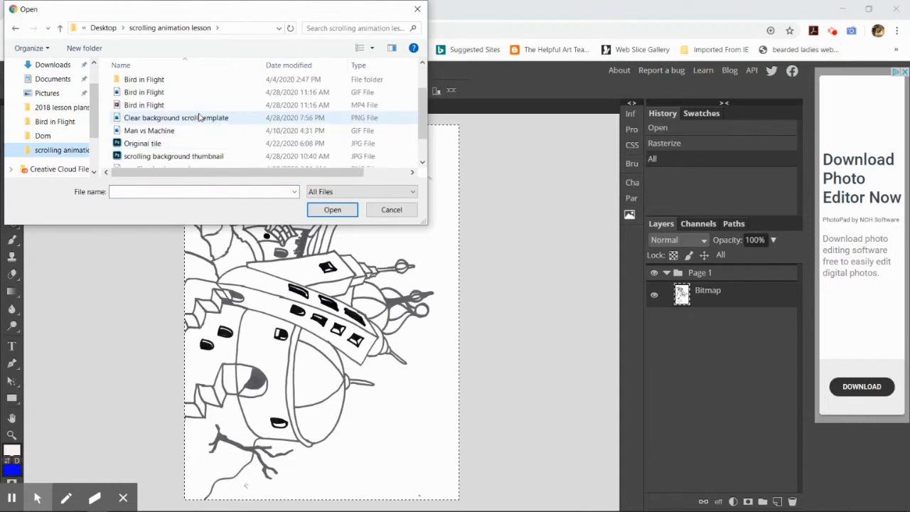
pyautogui.scroll(-1, 217, 118)
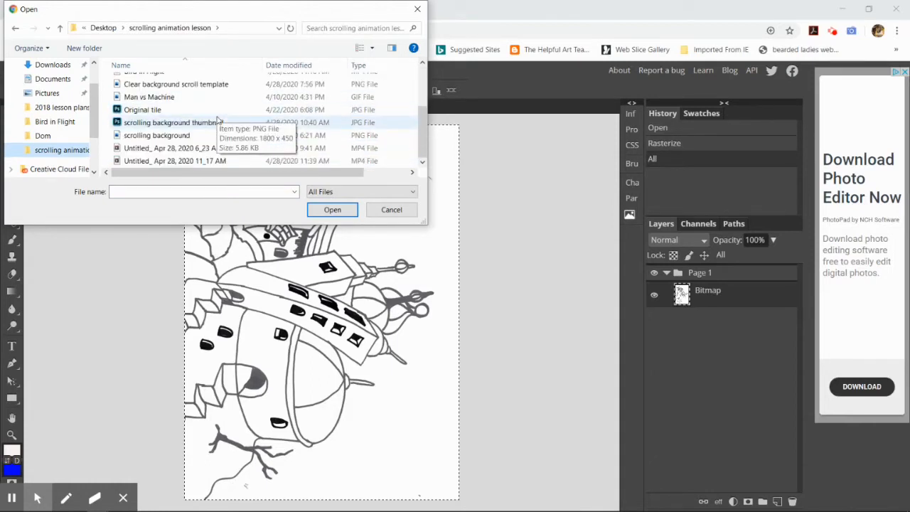
pyautogui.click(208, 86)
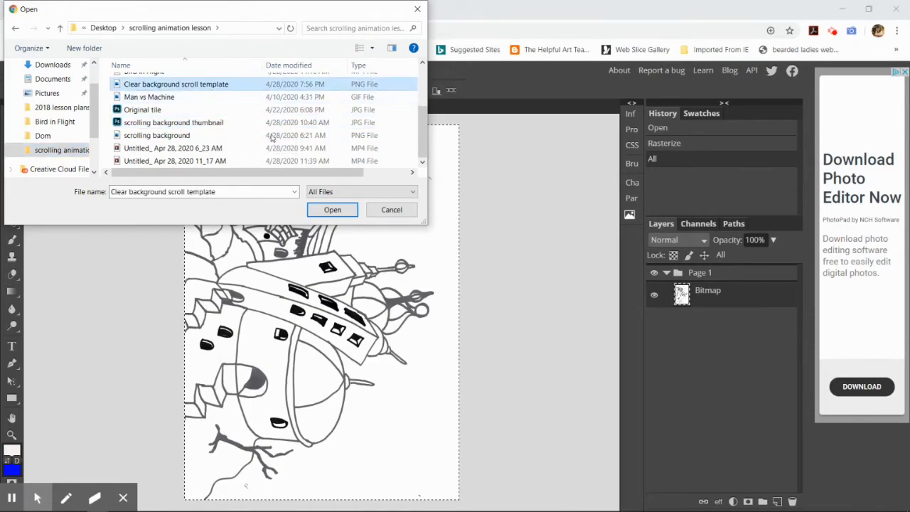
pyautogui.click(345, 210)
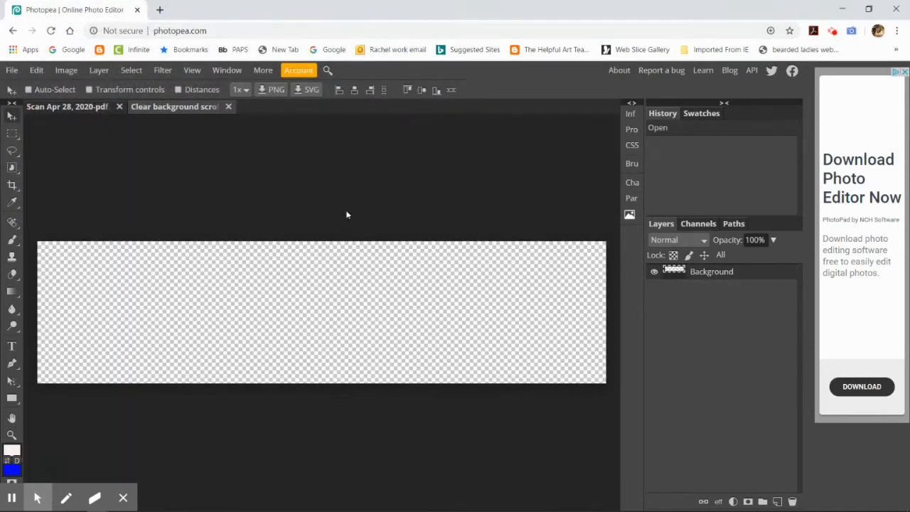
# Step: Paste the copied drawing into the clear background template and try scaling it to about 47% within the canvas
pyautogui.click(40, 70)
pyautogui.click(86, 227)
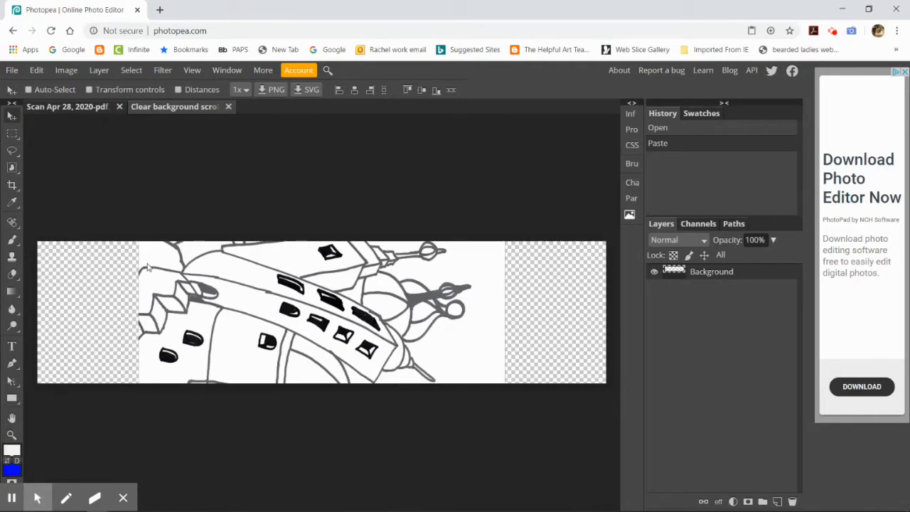
pyautogui.click(44, 70)
pyautogui.moveTo(123, 343)
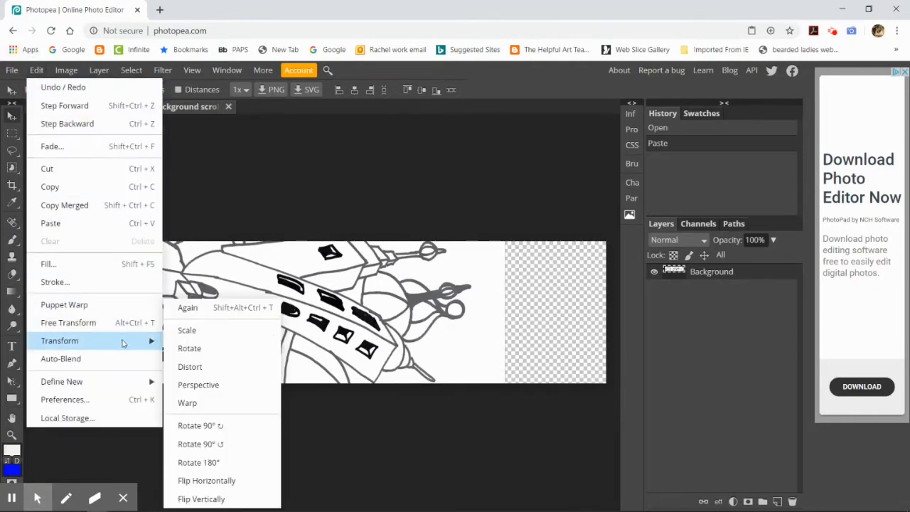
pyautogui.click(191, 332)
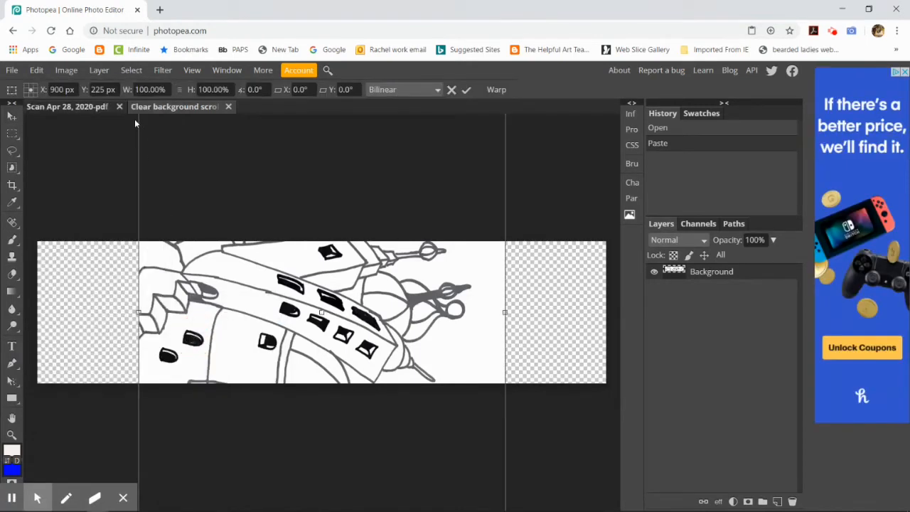
pyautogui.moveTo(249, 283); pyautogui.dragTo(284, 455)
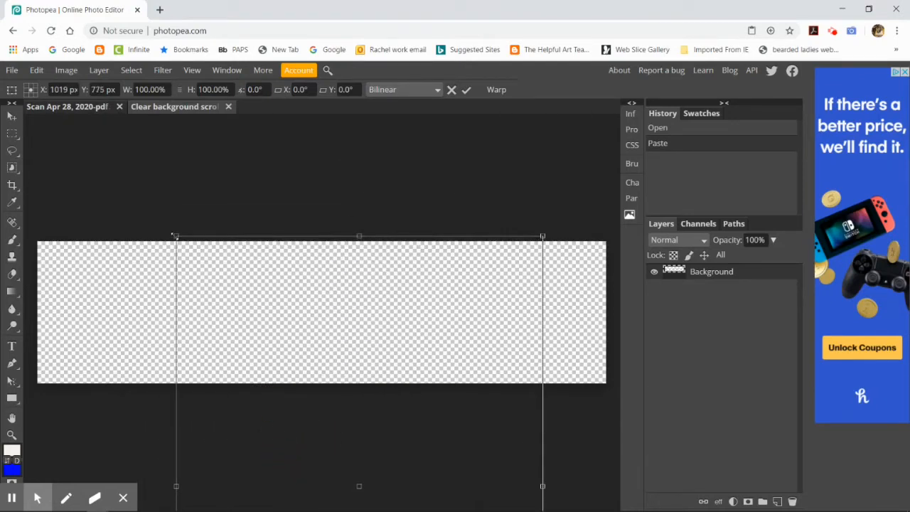
pyautogui.moveTo(174, 235); pyautogui.dragTo(369, 442)
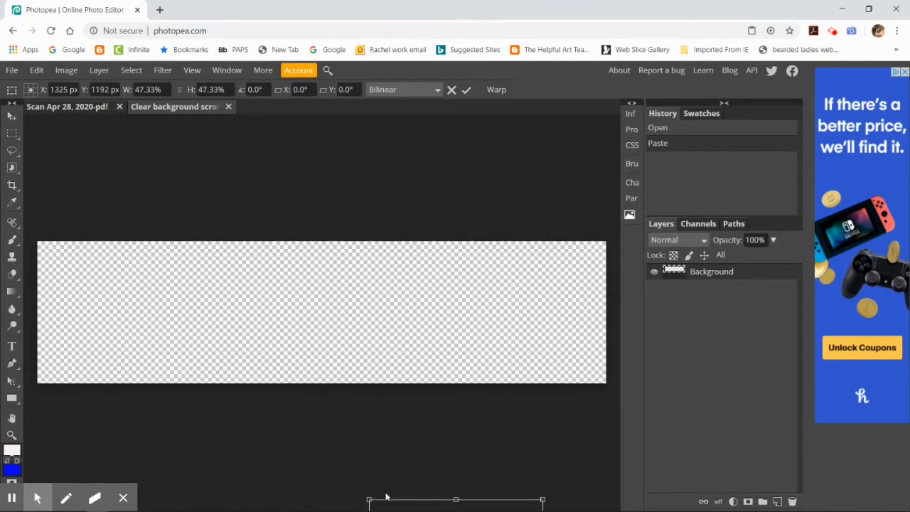
pyautogui.moveTo(392, 501); pyautogui.dragTo(318, 206)
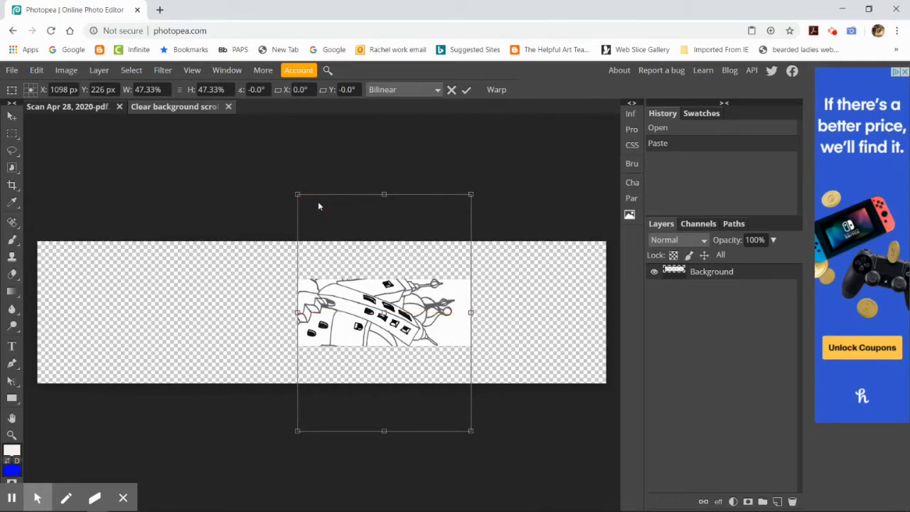
# Step: Cancel the scaling and undo the paste in the clear background template
pyautogui.click(452, 91)
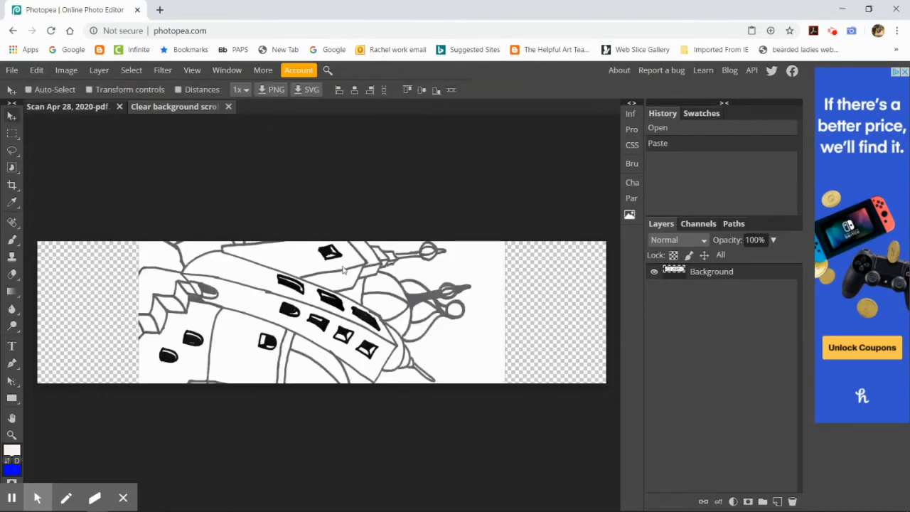
pyautogui.hotkey('ctrl', 'z')
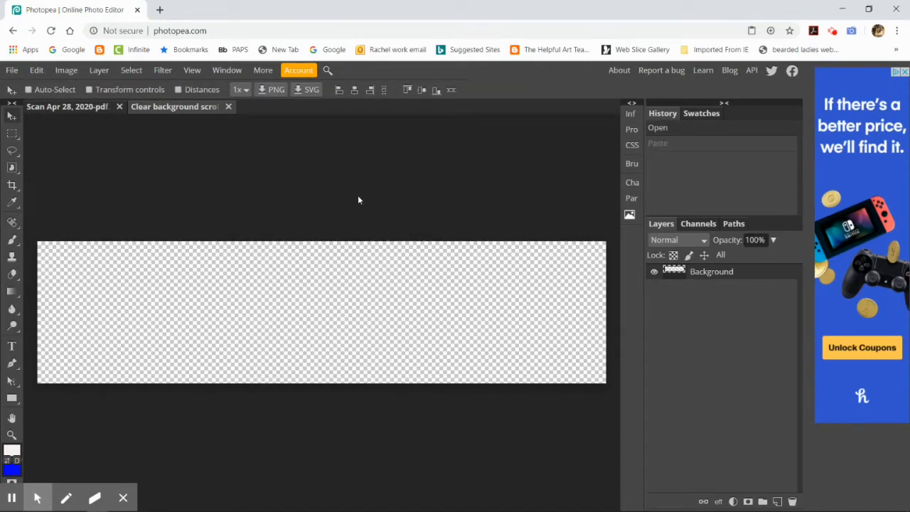
# Step: Rotate the scanned document 90° counterclockwise and reselect the whole drawing
pyautogui.click(89, 106)
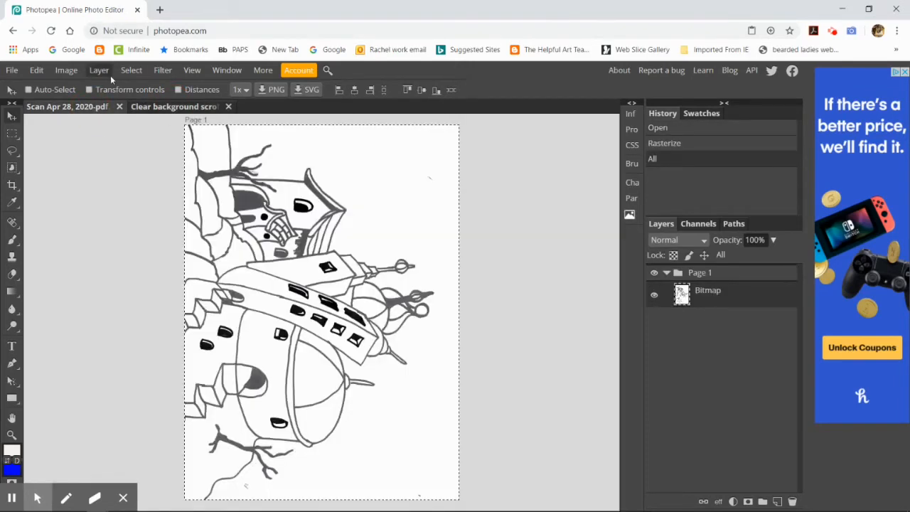
pyautogui.click(77, 69)
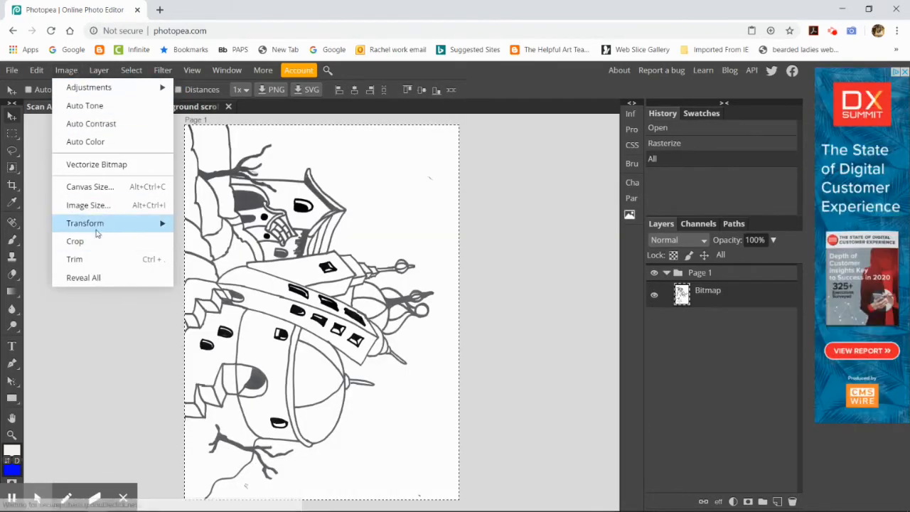
pyautogui.moveTo(107, 224)
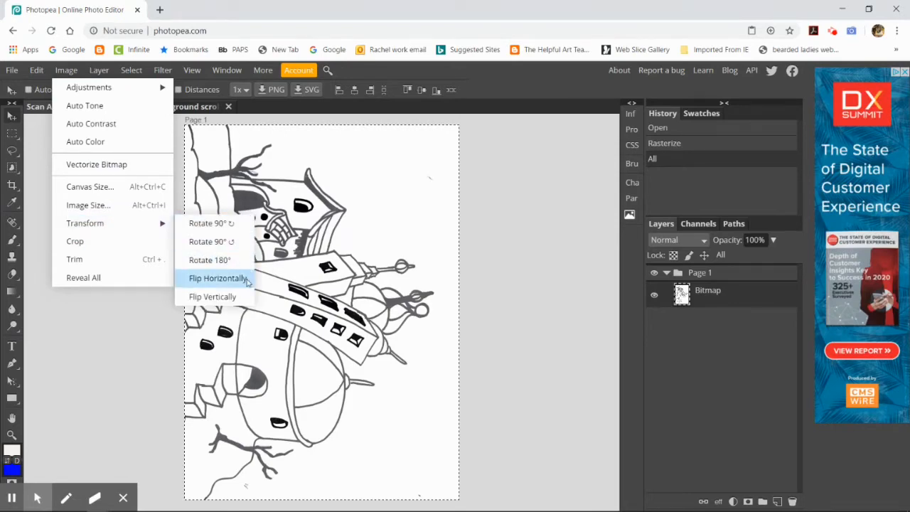
pyautogui.click(243, 242)
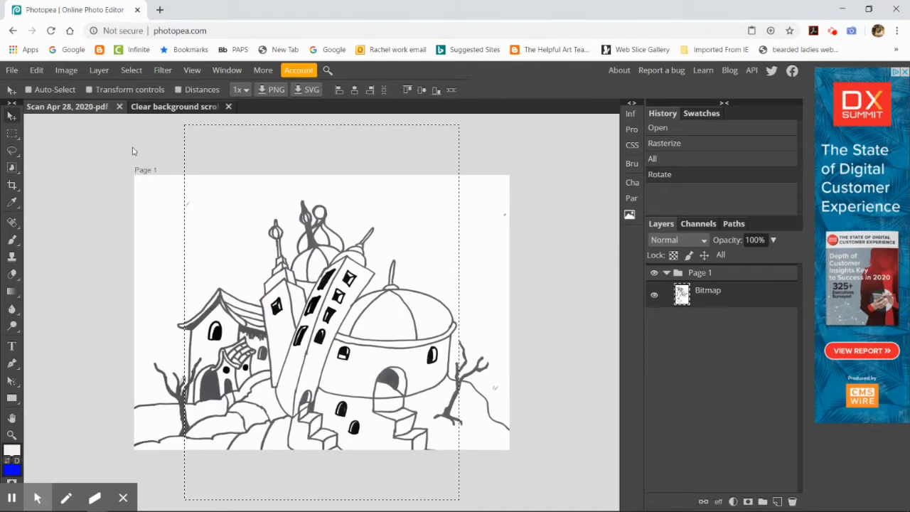
pyautogui.click(130, 69)
pyautogui.click(136, 88)
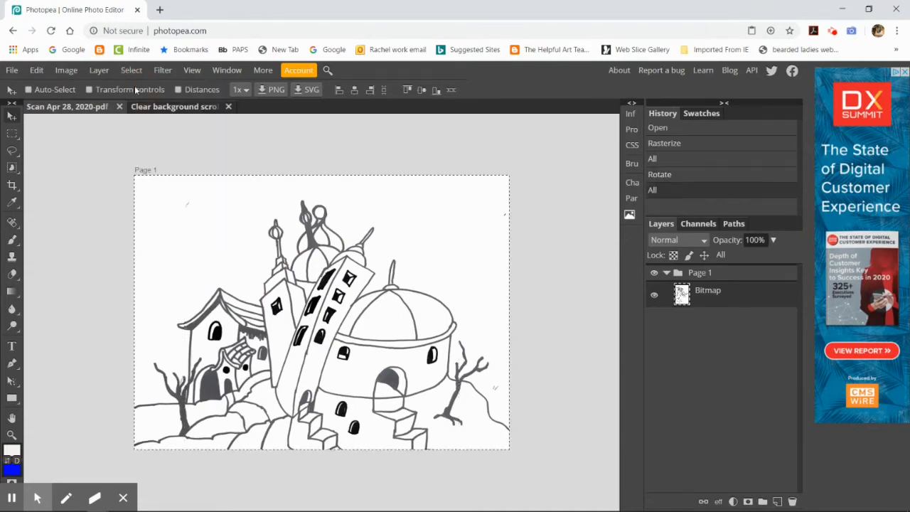
# Step: Resize the scan in inches to a height of 5, keeping its proportions
pyautogui.click(61, 69)
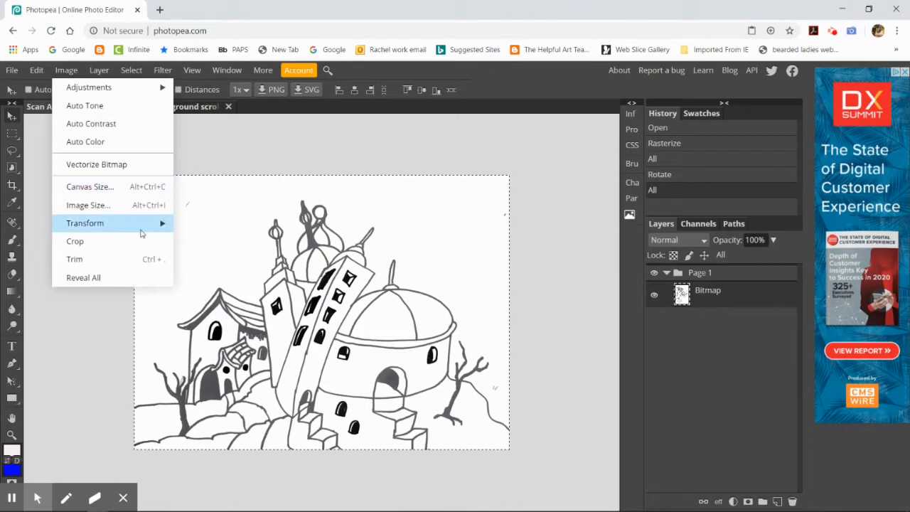
pyautogui.click(147, 204)
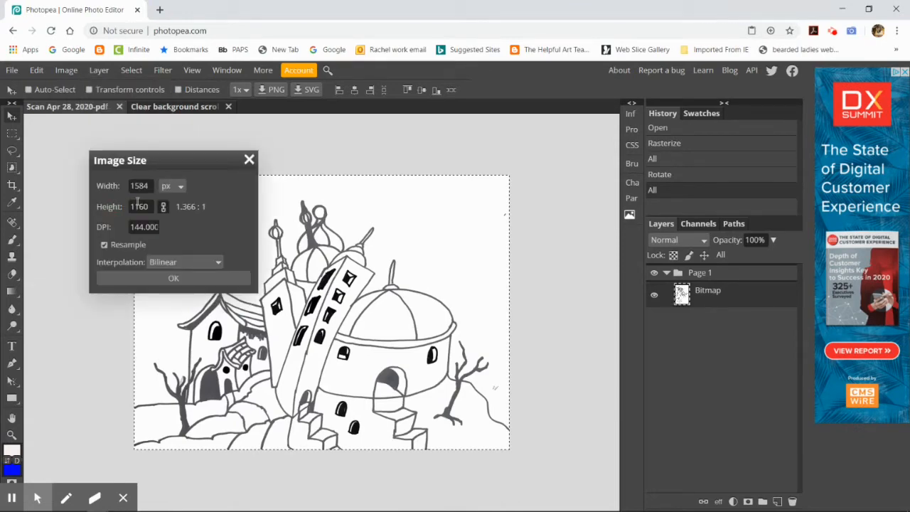
pyautogui.click(181, 187)
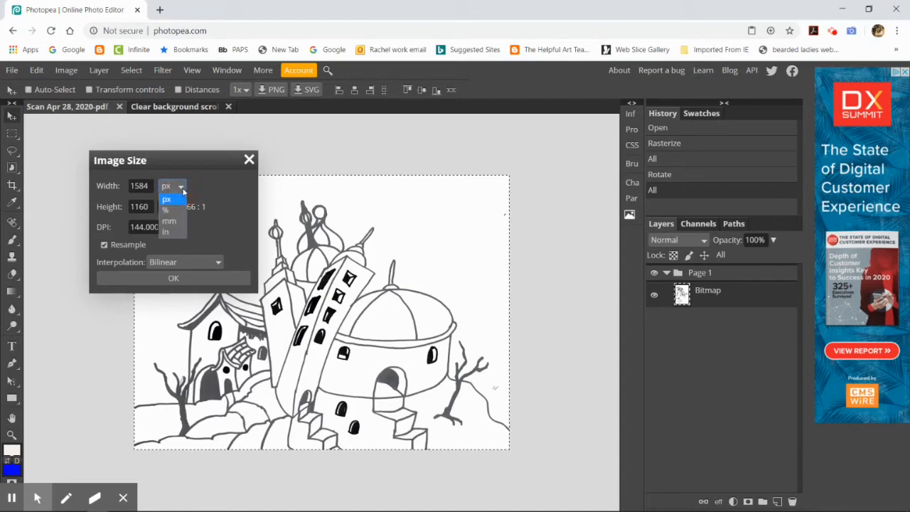
pyautogui.click(170, 231)
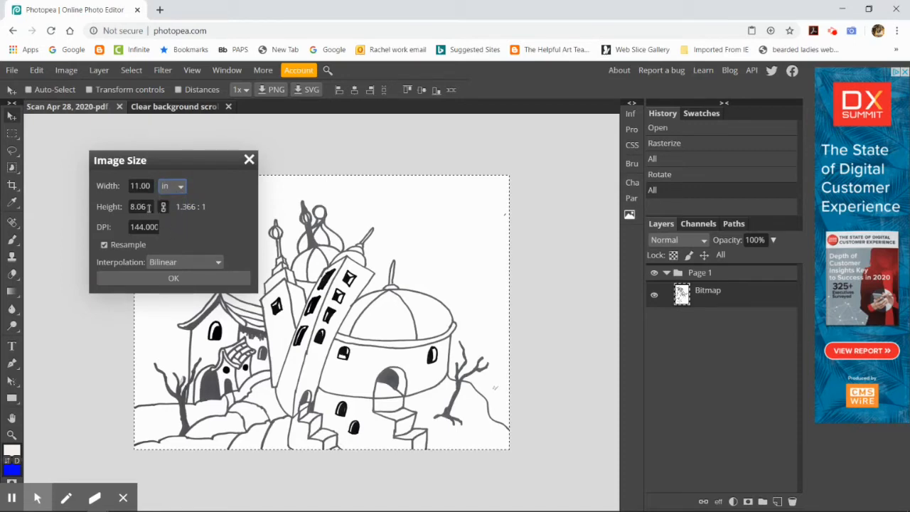
pyautogui.doubleClick(140, 185)
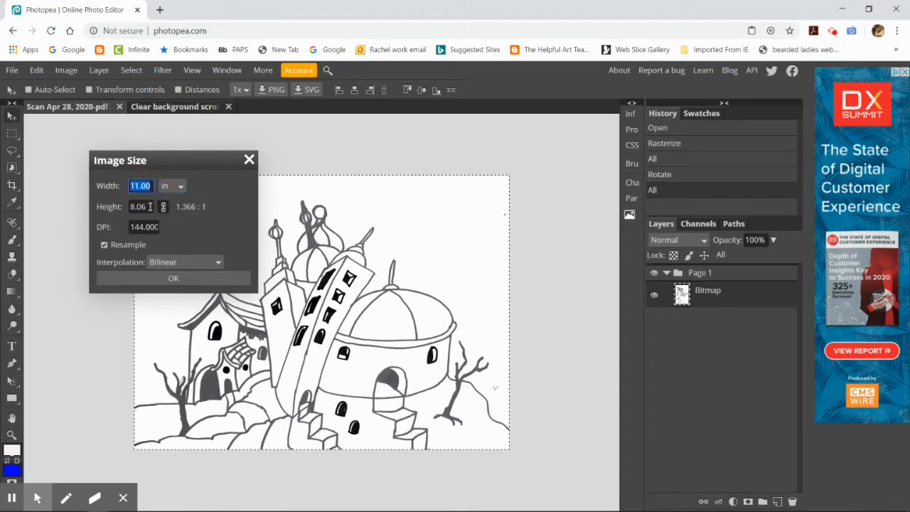
pyautogui.doubleClick(145, 206)
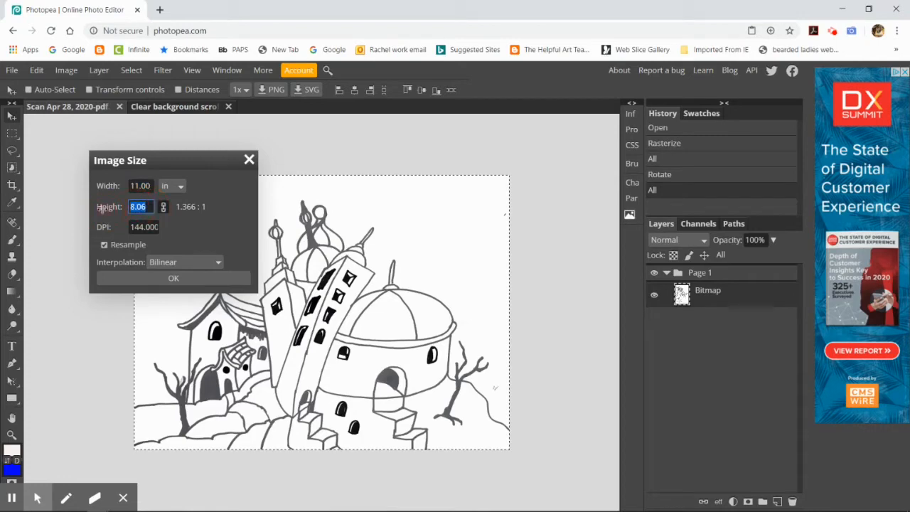
pyautogui.write('5')
pyautogui.click(162, 207)
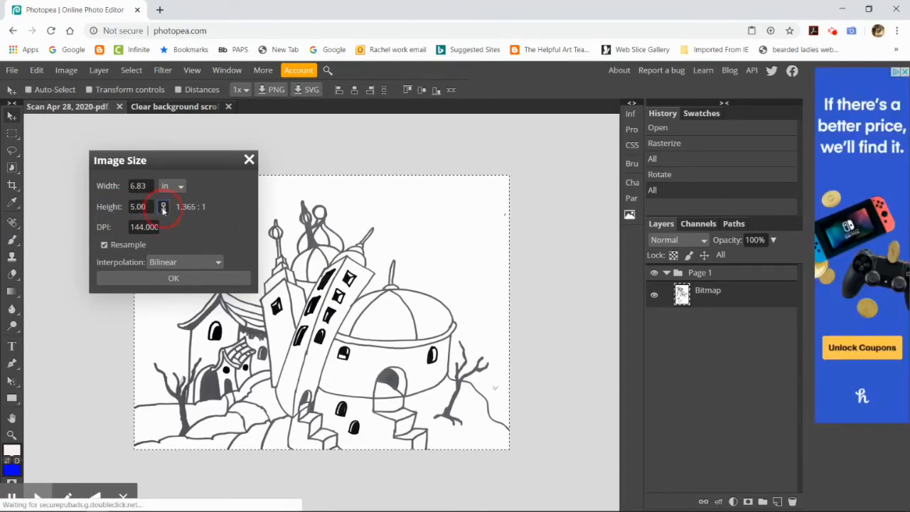
pyautogui.click(184, 277)
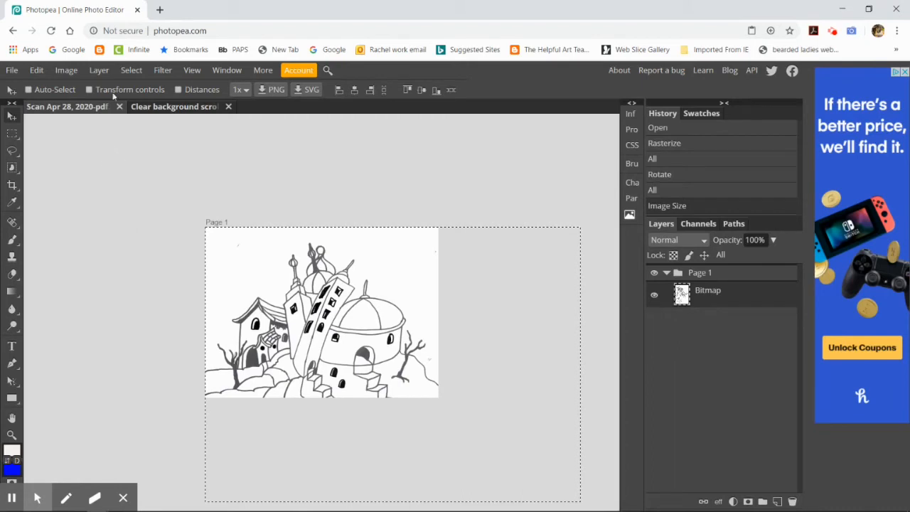
# Step: Select and copy the whole resized drawing and paste it into the clear background template
pyautogui.click(131, 70)
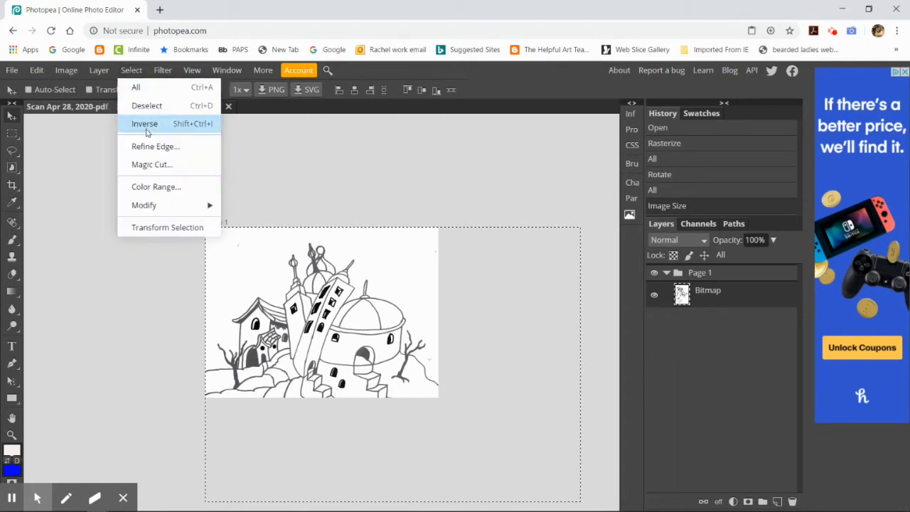
pyautogui.click(136, 87)
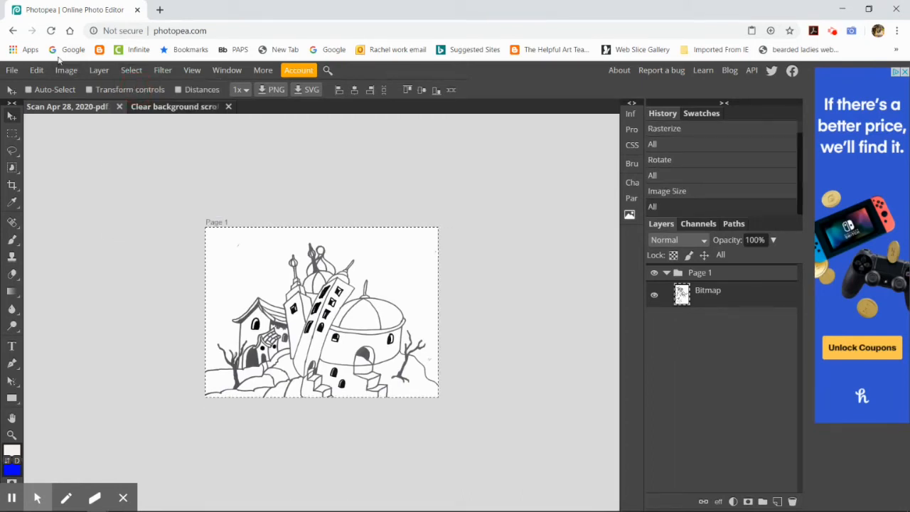
pyautogui.click(36, 70)
pyautogui.click(59, 188)
pyautogui.click(147, 106)
pyautogui.click(37, 70)
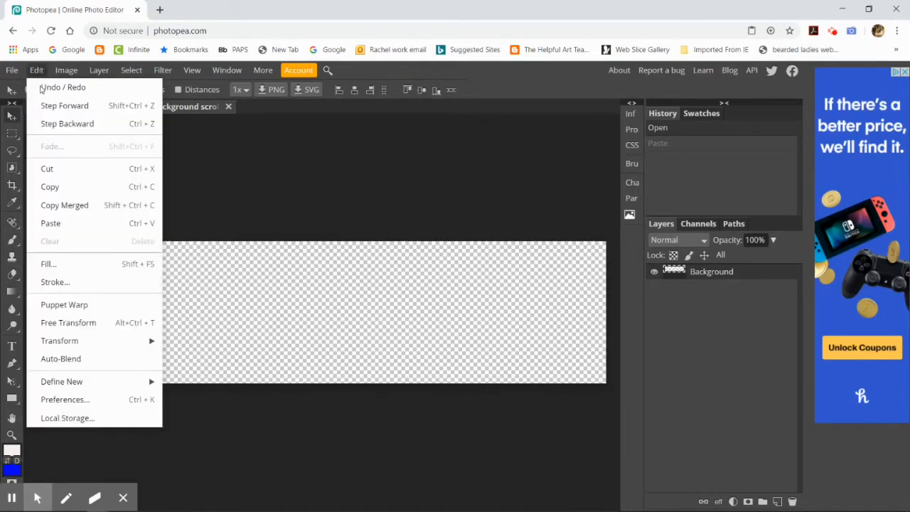
pyautogui.click(65, 223)
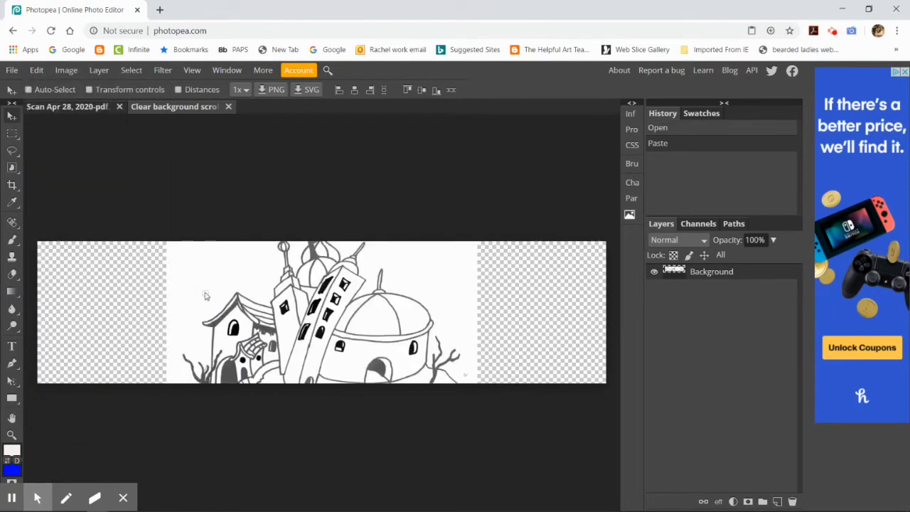
# Step: Try scaling the pasted drawing to about 79% width and 76% height, keeping it inside the template's canvas
pyautogui.click(34, 71)
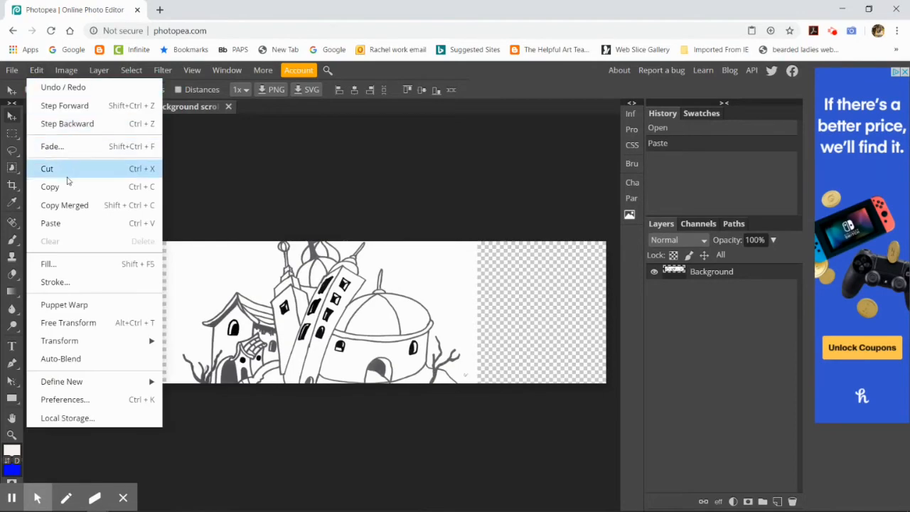
pyautogui.moveTo(146, 342)
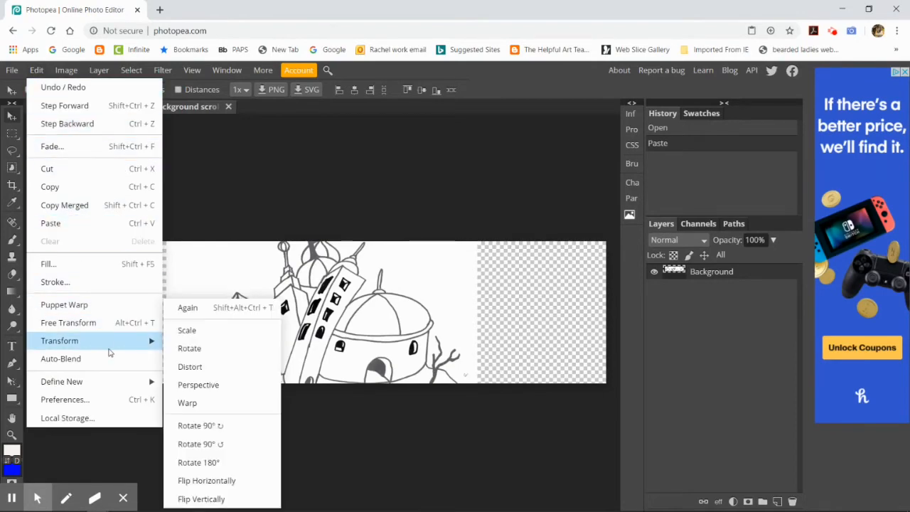
pyautogui.click(204, 331)
pyautogui.moveTo(163, 193); pyautogui.dragTo(232, 254)
pyautogui.moveTo(317, 322); pyautogui.dragTo(319, 307)
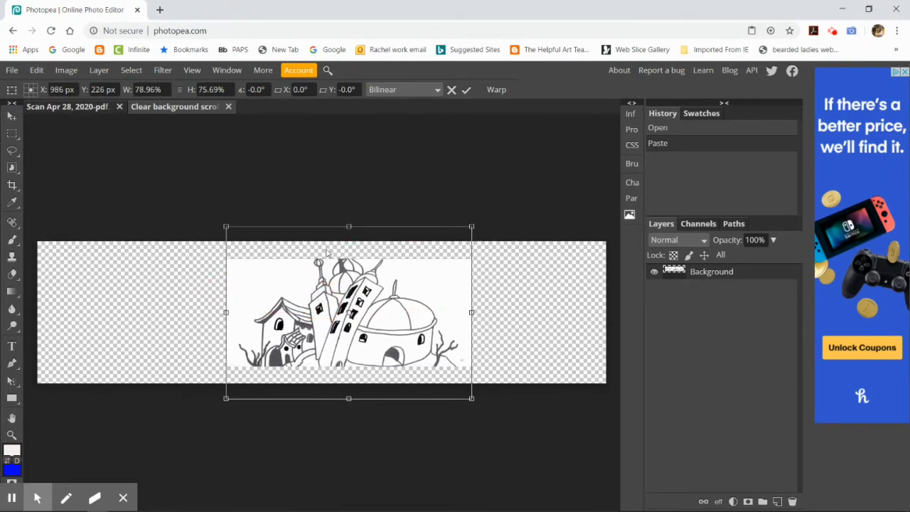
pyautogui.press('Return')
# Step: Undo both the scaling and the paste of the drawing in the template
pyautogui.hotkey('ctrl', 'z')
pyautogui.hotkey('ctrl', 'z')
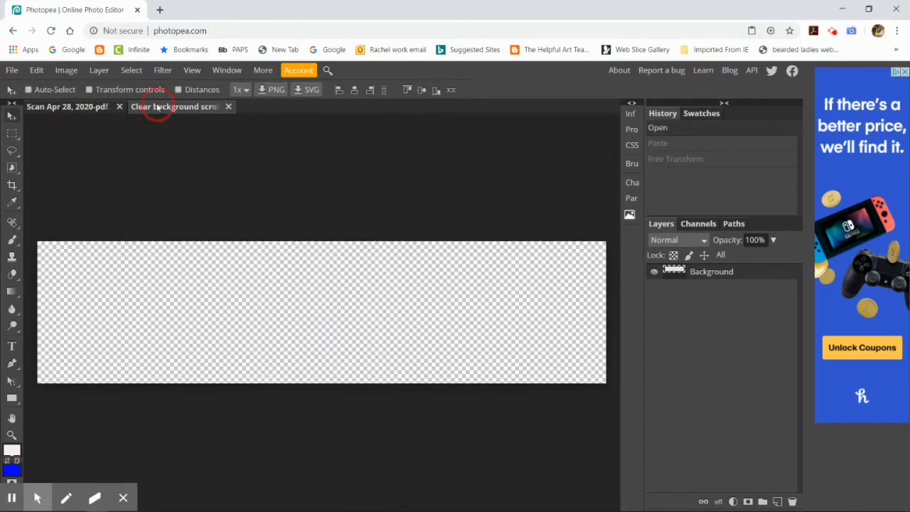
# Step: Return to the scan document and resize its image to a height of 3 inches, keeping the proportions
pyautogui.click(97, 108)
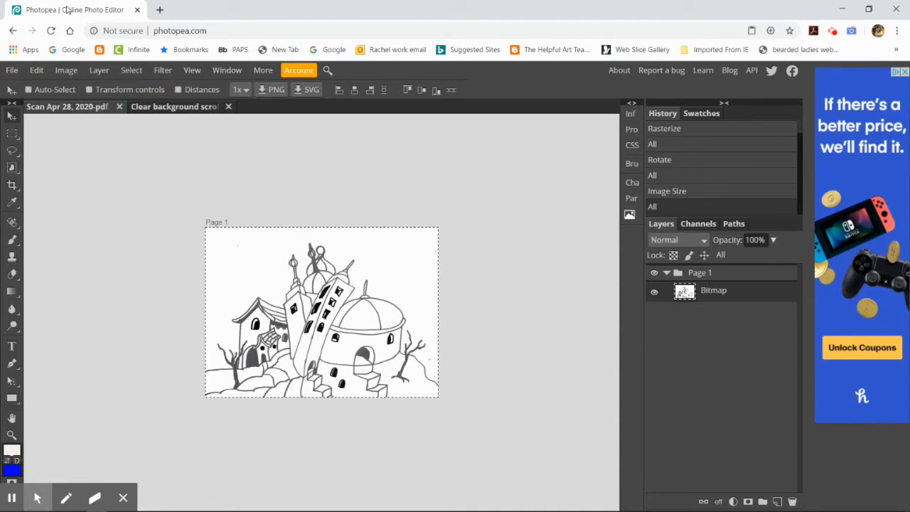
pyautogui.click(74, 74)
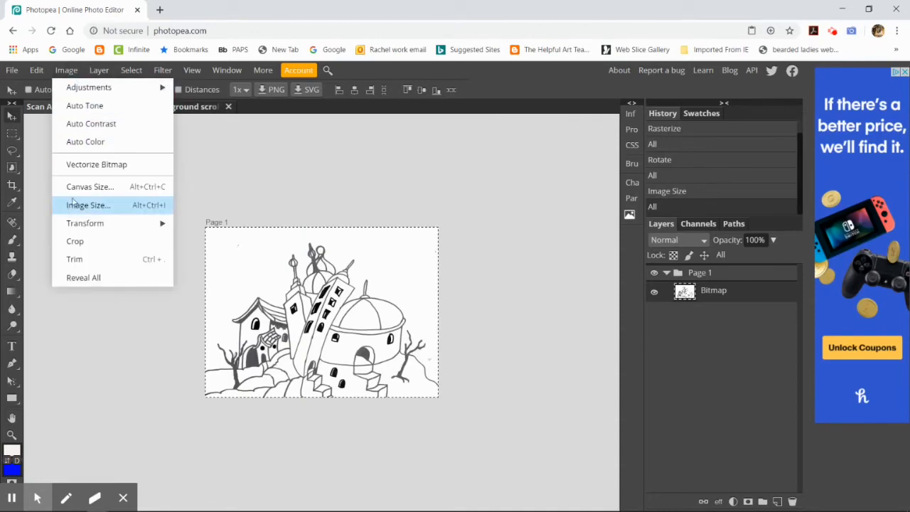
pyautogui.click(101, 205)
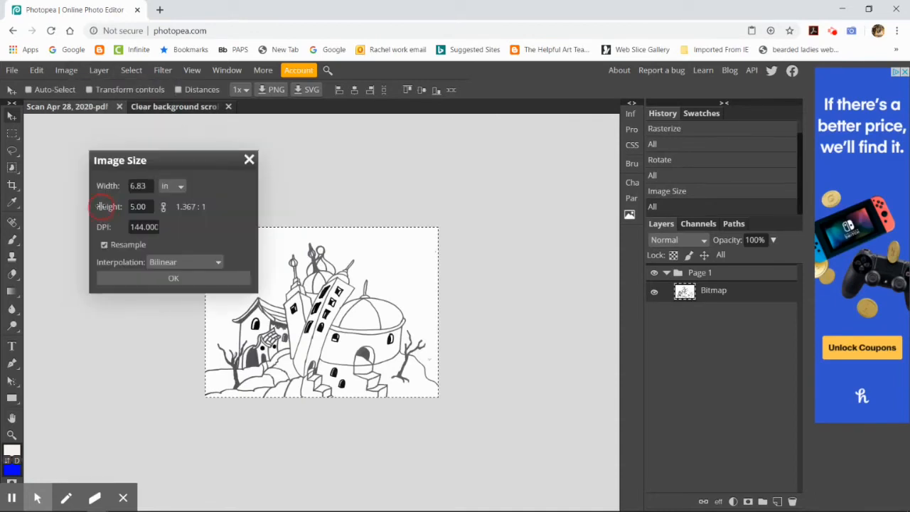
pyautogui.click(152, 208)
pyautogui.moveTo(151, 208); pyautogui.dragTo(114, 210)
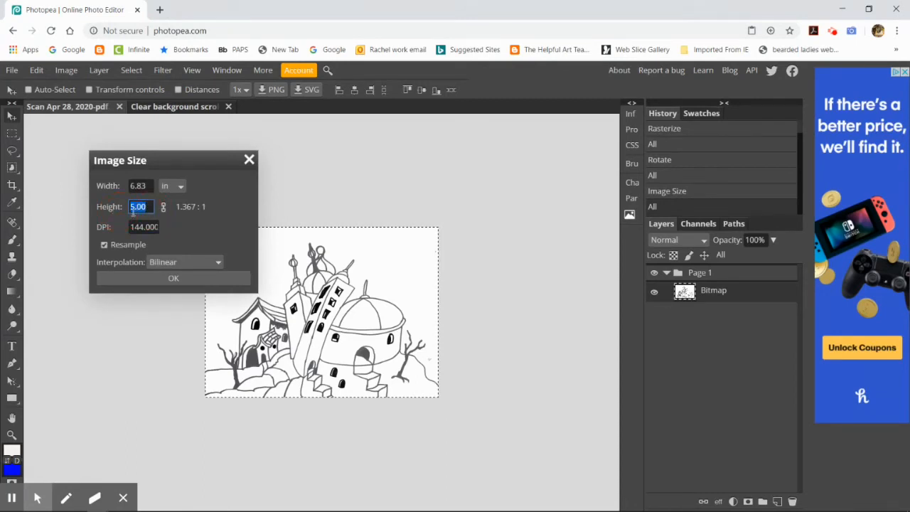
pyautogui.write('3')
pyautogui.click(164, 207)
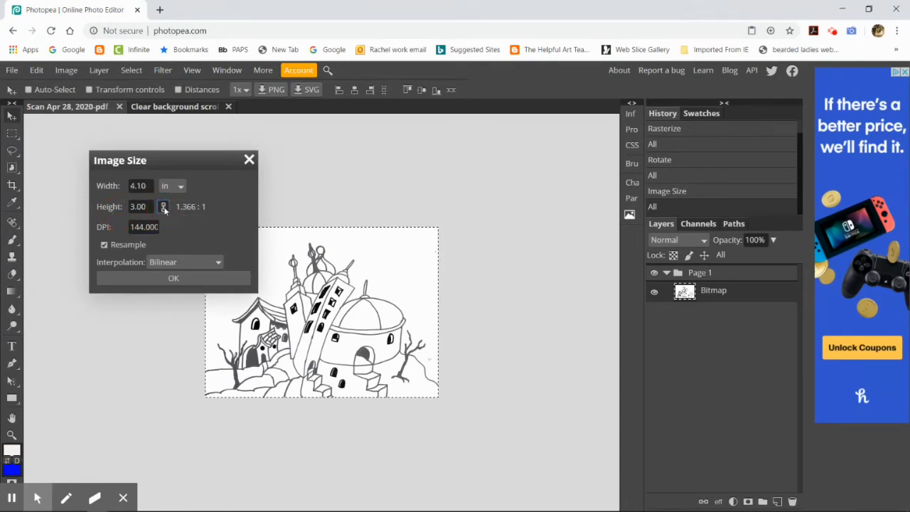
pyautogui.click(175, 278)
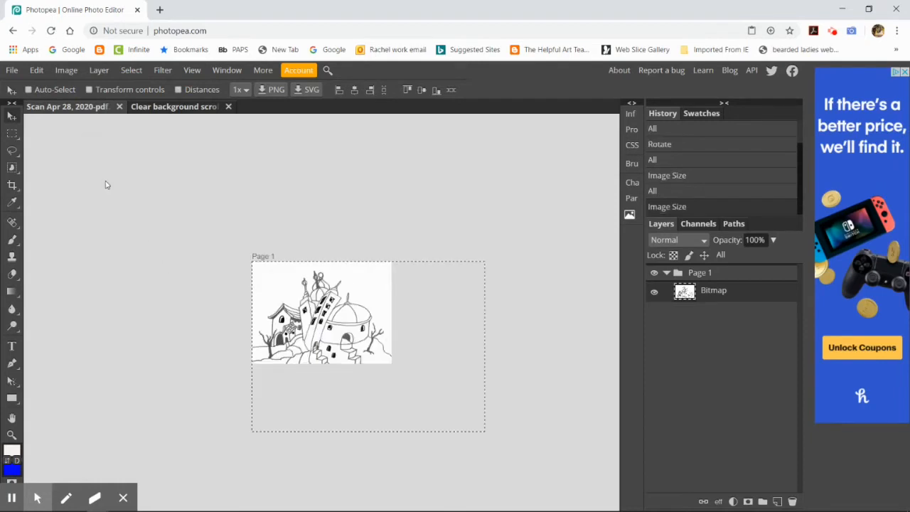
# Step: Select and copy the whole 3-inch-high drawing and paste it into the clear background scroll template
pyautogui.click(131, 70)
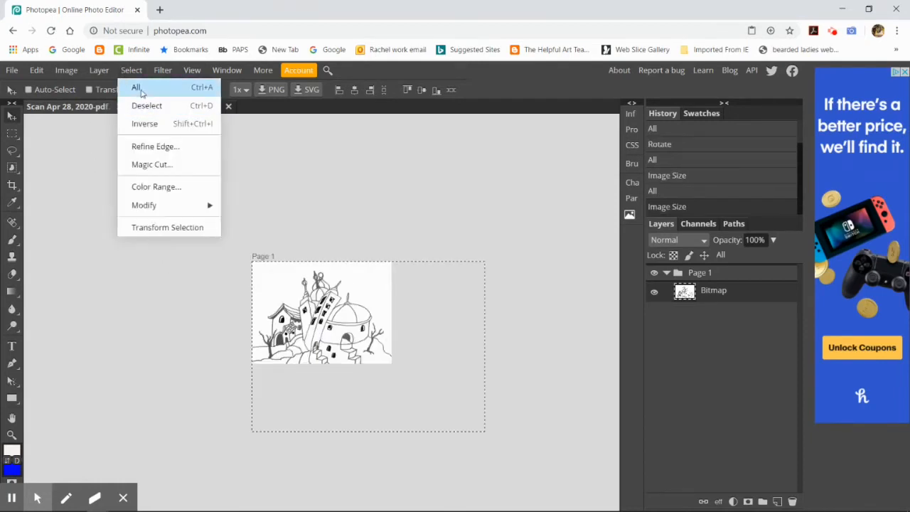
pyautogui.click(142, 90)
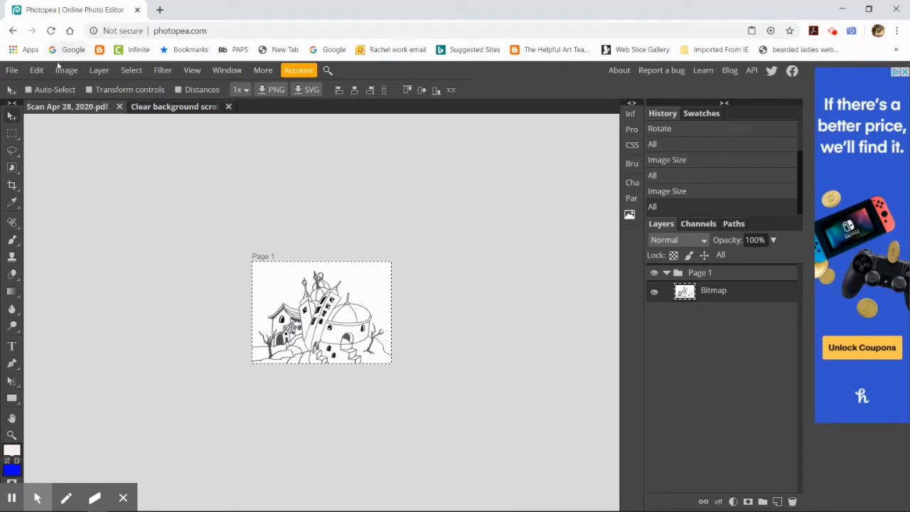
pyautogui.click(36, 70)
pyautogui.click(61, 188)
pyautogui.click(171, 107)
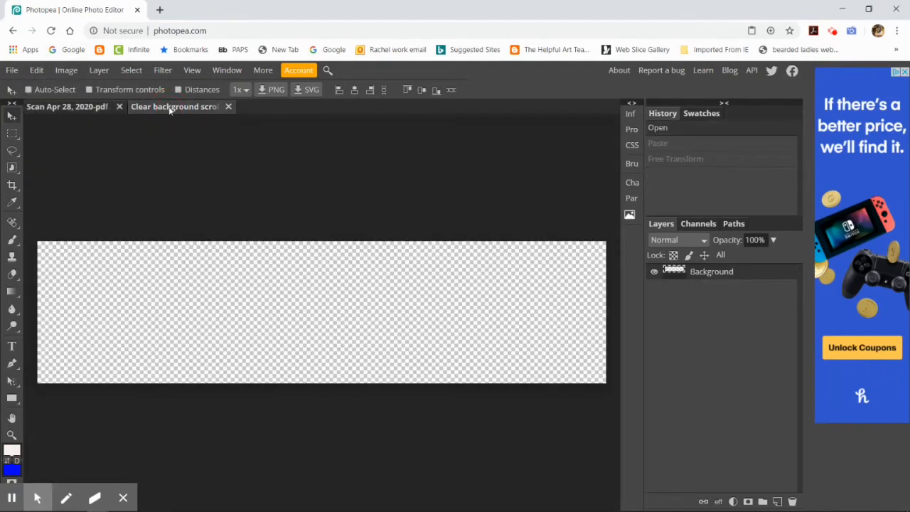
pyautogui.click(37, 70)
pyautogui.click(50, 223)
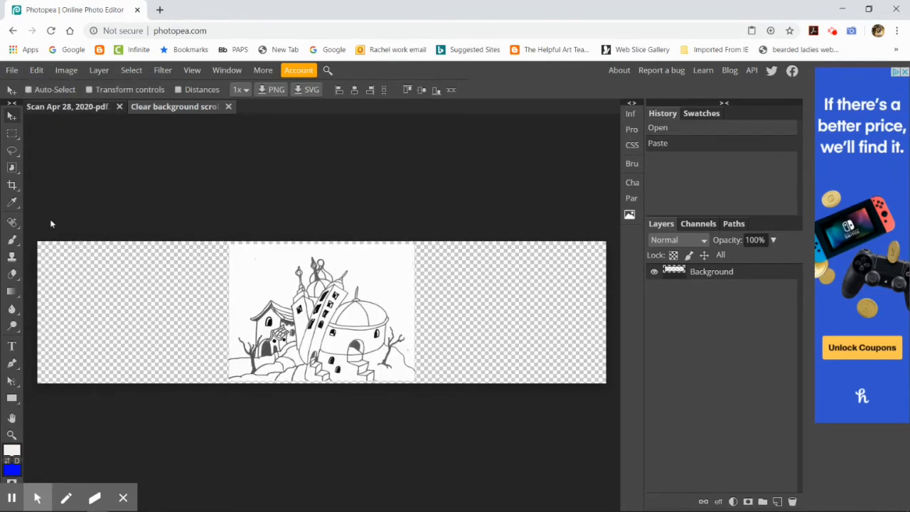
# Step: Move the pasted drawing flush against the left end of the template's canvas with the Move tool
pyautogui.click(11, 118)
pyautogui.click(333, 324)
pyautogui.moveTo(333, 324); pyautogui.dragTo(142, 328)
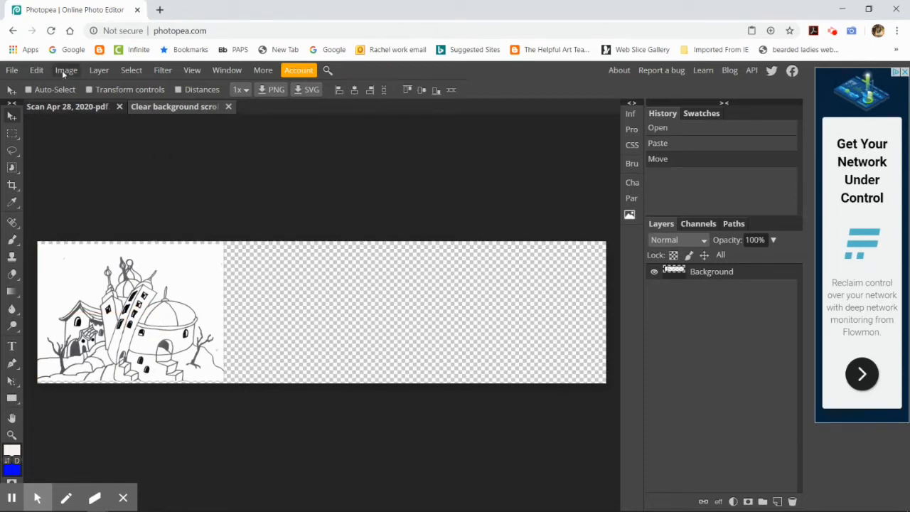
# Step: Duplicate the drawing's layer, flip the copy horizontally and place it edge to edge beside the original
pyautogui.click(97, 71)
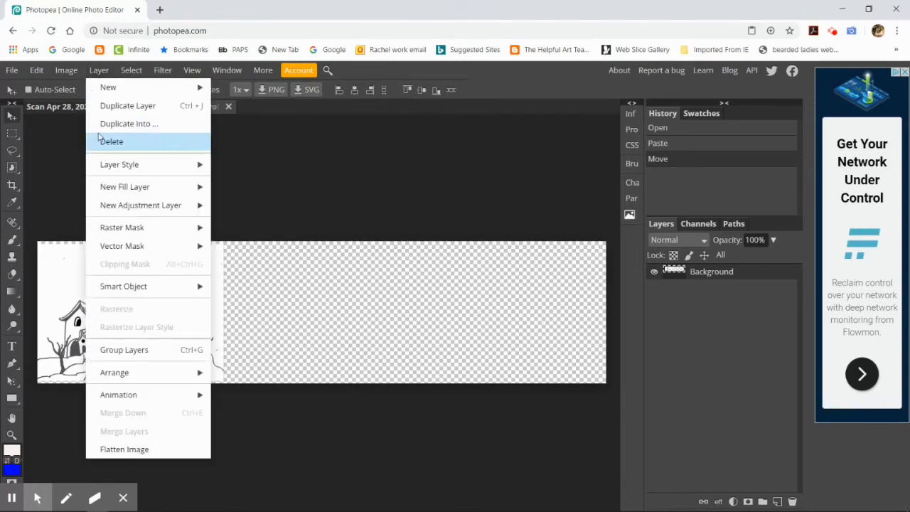
pyautogui.click(120, 106)
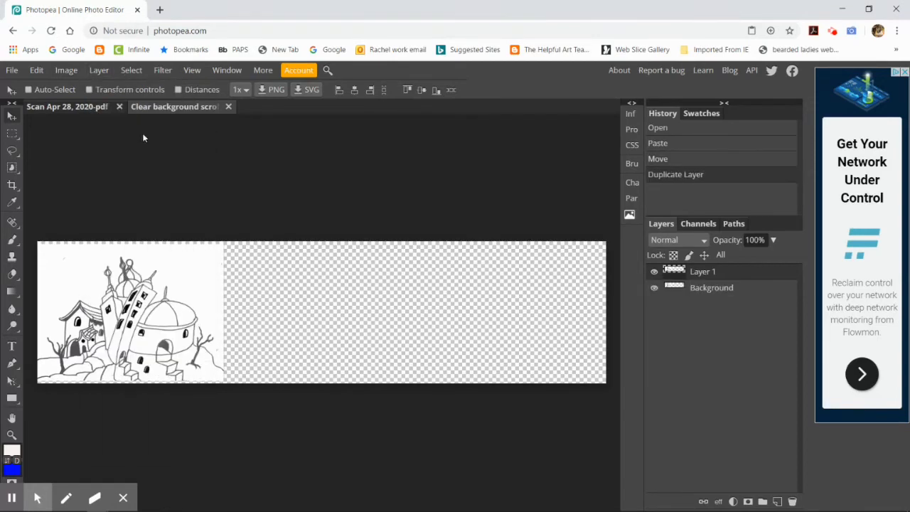
pyautogui.click(36, 71)
pyautogui.moveTo(131, 344)
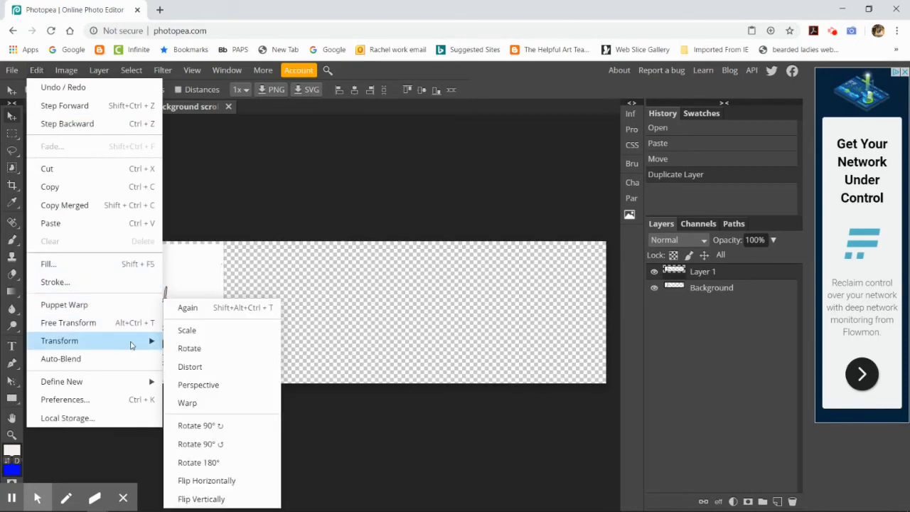
pyautogui.click(240, 480)
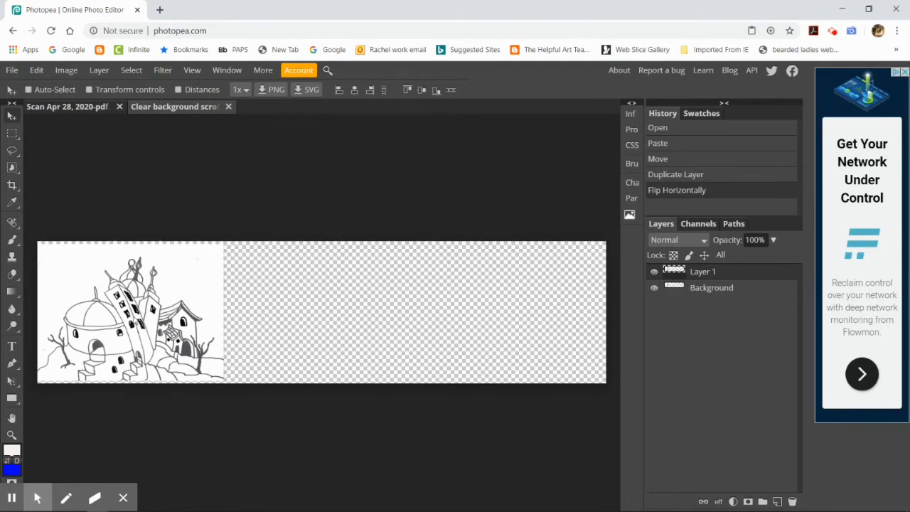
pyautogui.moveTo(124, 311)
pyautogui.mouseDown()
pyautogui.moveTo(284, 315)
pyautogui.moveTo(314, 305)
pyautogui.moveTo(312, 312)
pyautogui.moveTo(304, 300)
pyautogui.mouseUp()
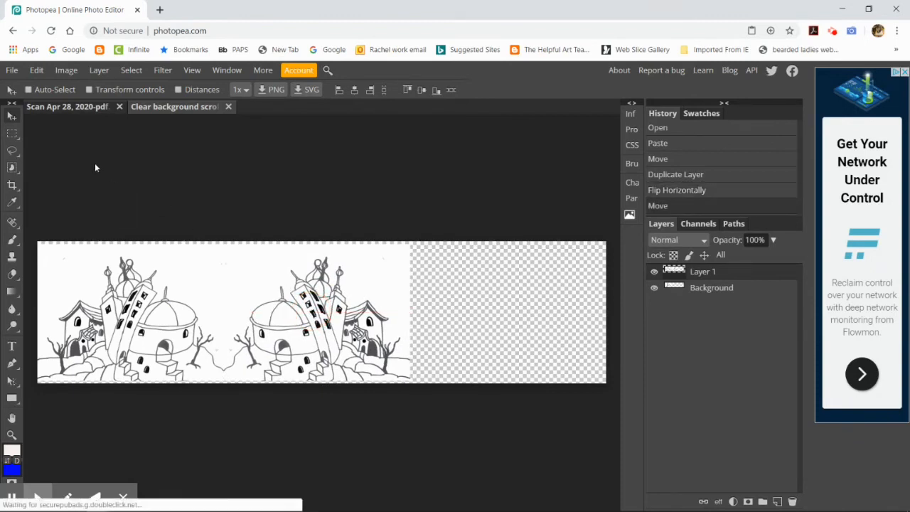
# Step: Merge the mirrored pair into one layer and use a duplicate of it to fill the canvas's remaining empty right part
pyautogui.click(107, 71)
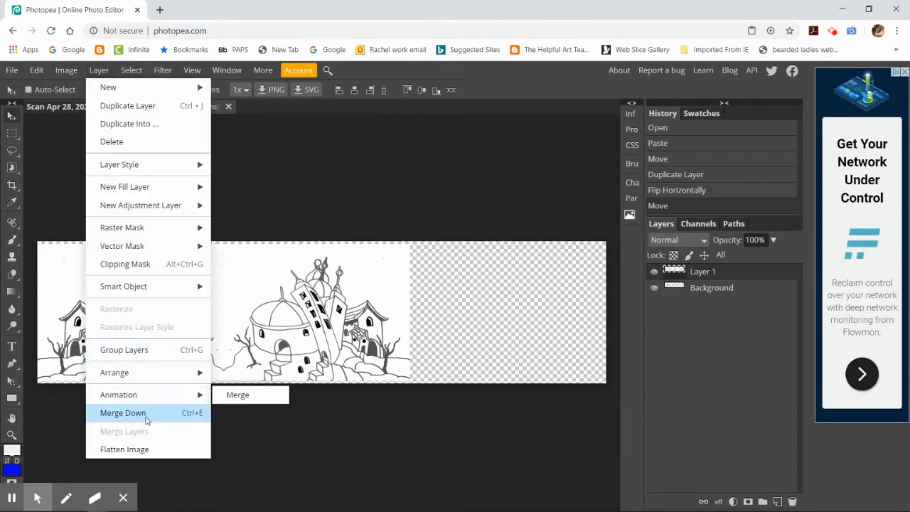
pyautogui.click(123, 413)
pyautogui.click(98, 70)
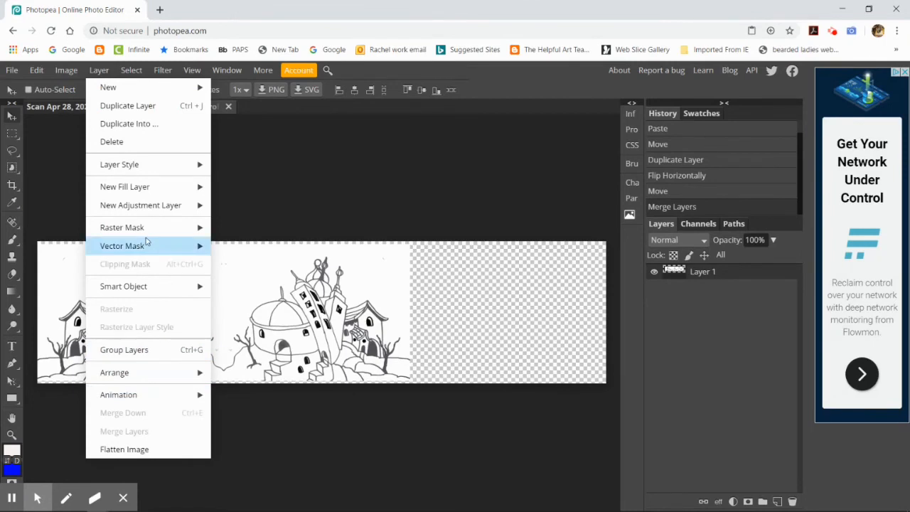
pyautogui.click(145, 106)
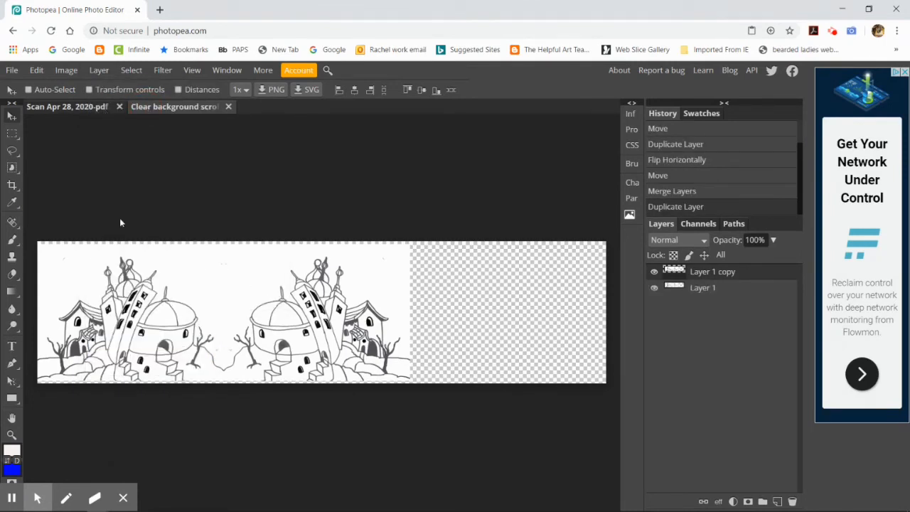
pyautogui.moveTo(175, 313); pyautogui.dragTo(545, 308)
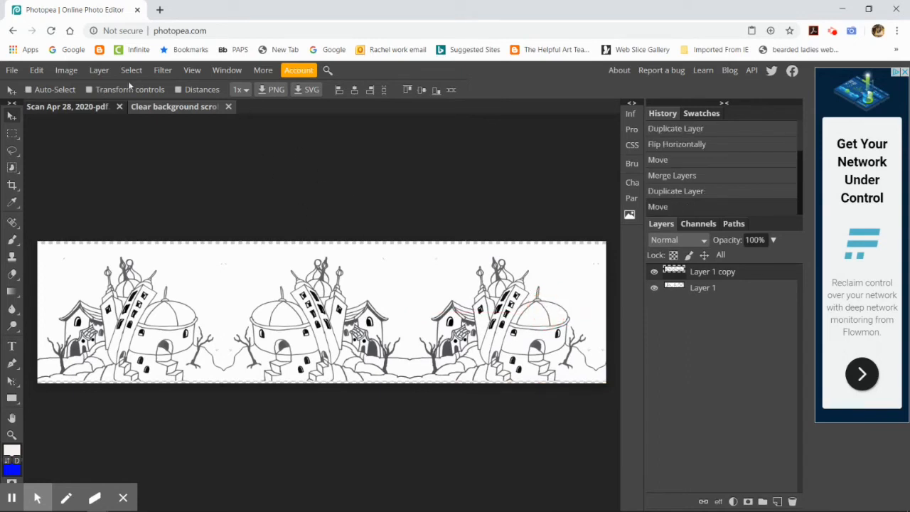
# Step: Merge the duplicate down and export the finished background as a PNG of 1800 by 450 px at 100% quality
pyautogui.click(99, 70)
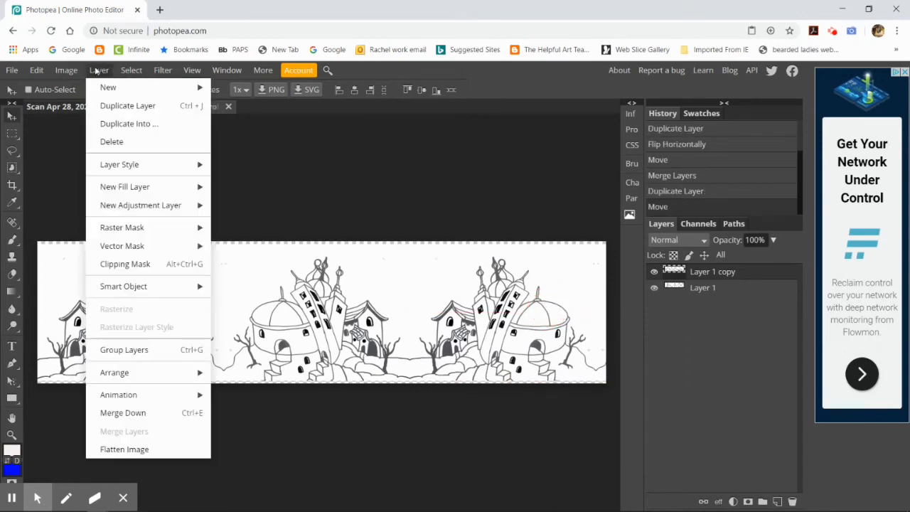
pyautogui.click(143, 418)
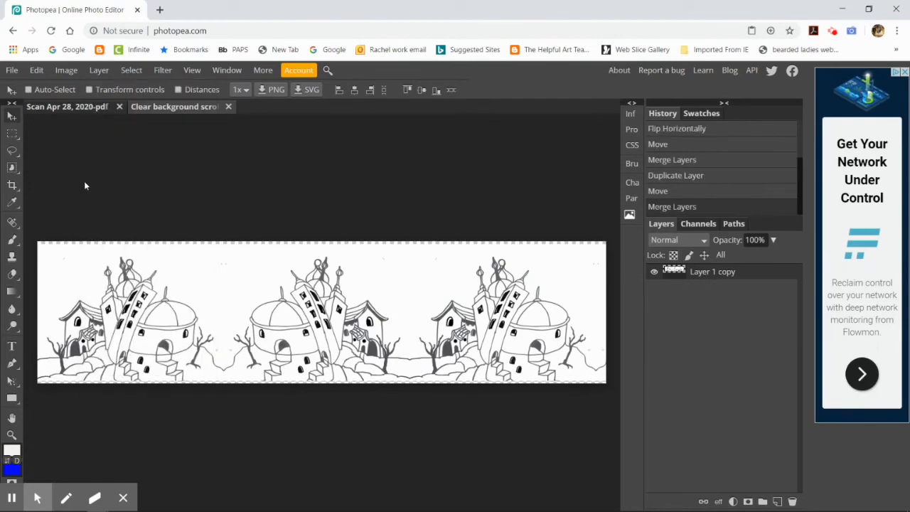
pyautogui.click(12, 71)
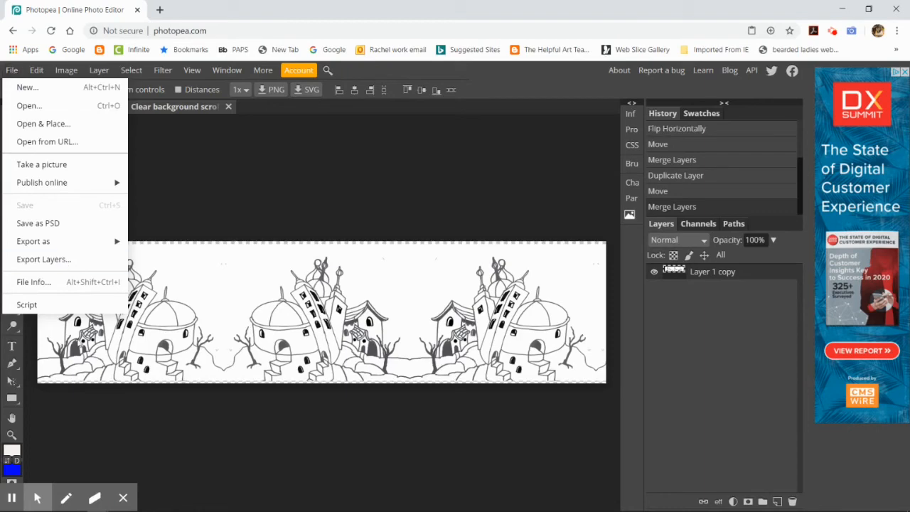
pyautogui.moveTo(61, 246)
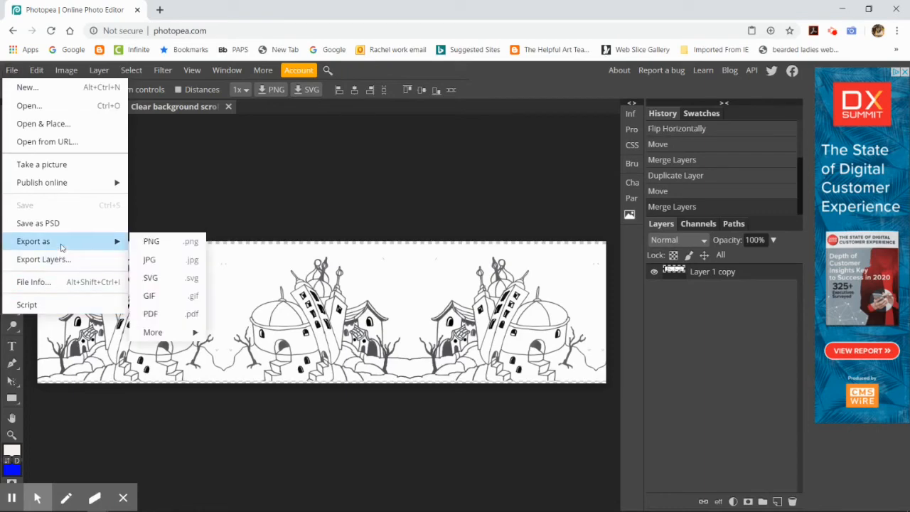
pyautogui.click(150, 241)
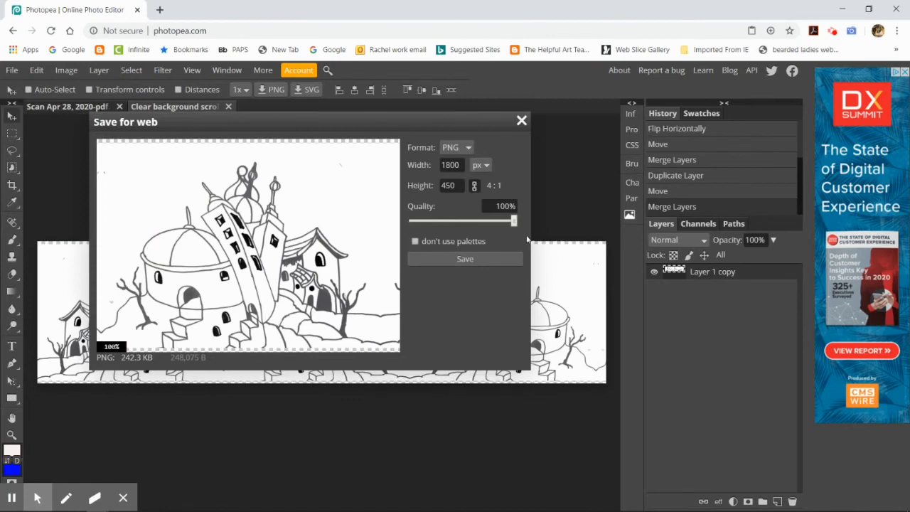
pyautogui.click(471, 258)
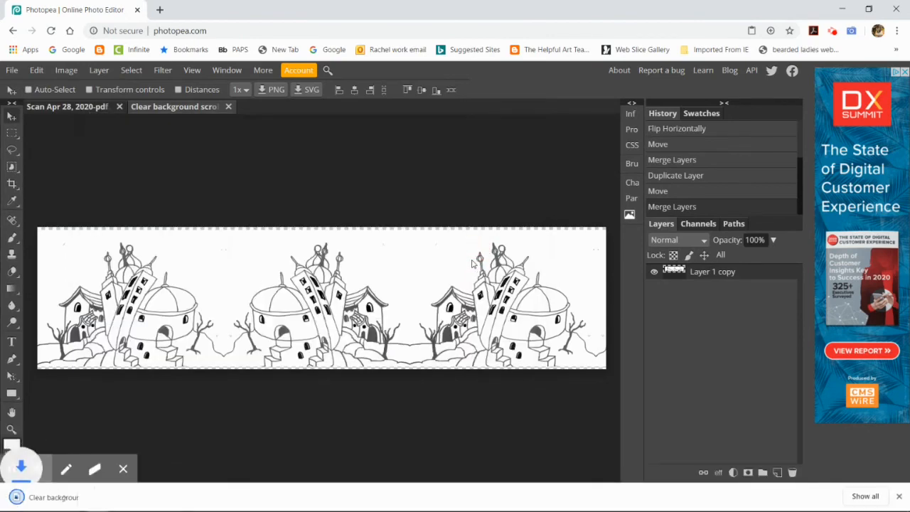
# Step: Show the exported PNG in its Downloads folder and rename it "scrolling animation background" followed by the author's full name
pyautogui.rightClick(64, 503)
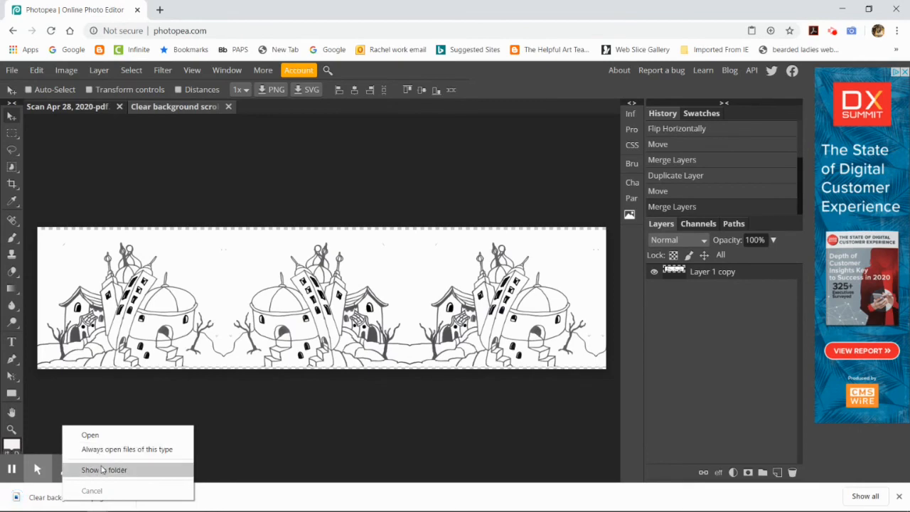
pyautogui.click(103, 469)
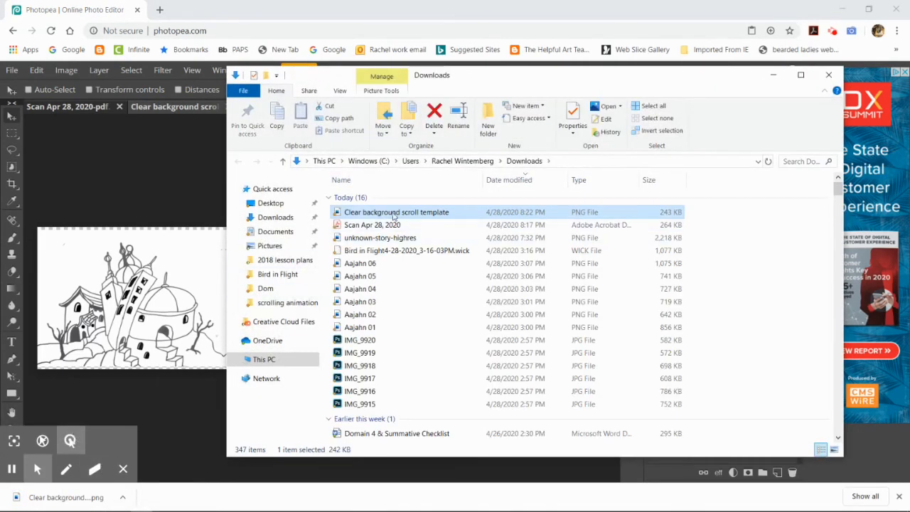
pyautogui.rightClick(405, 217)
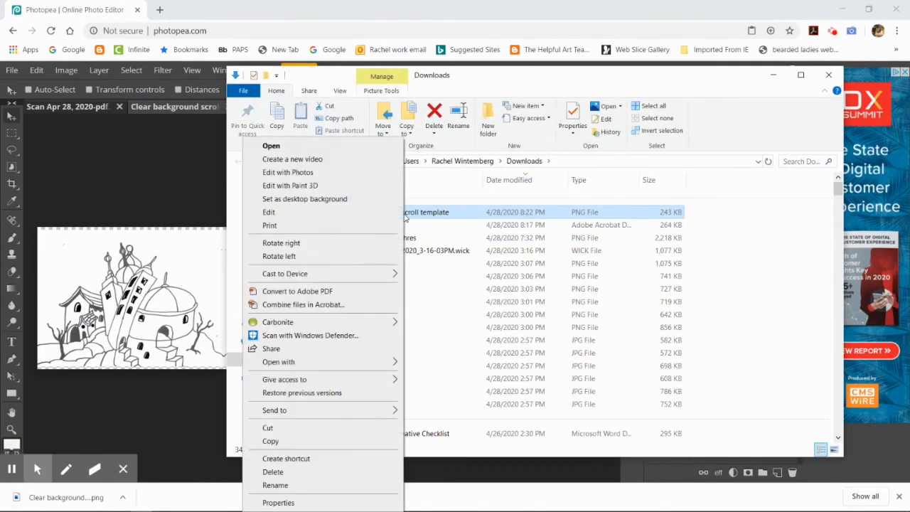
pyautogui.click(298, 487)
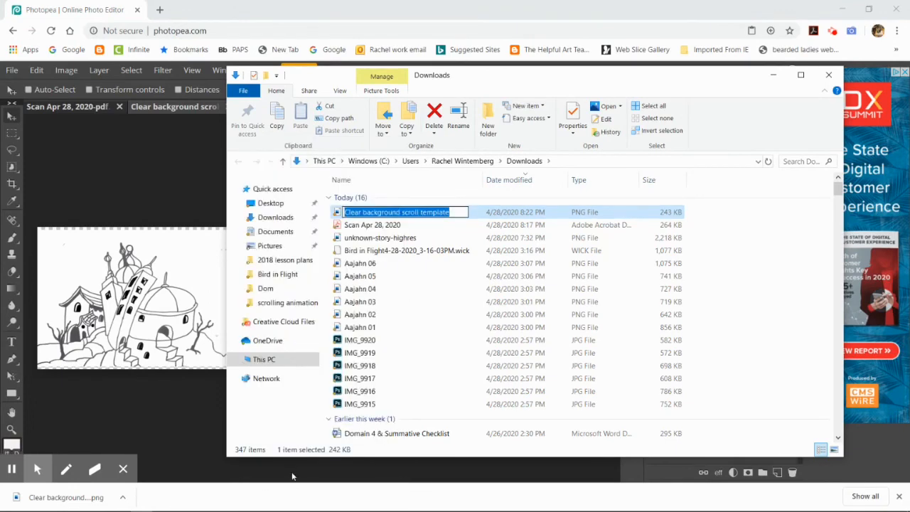
pyautogui.write('scrolli')
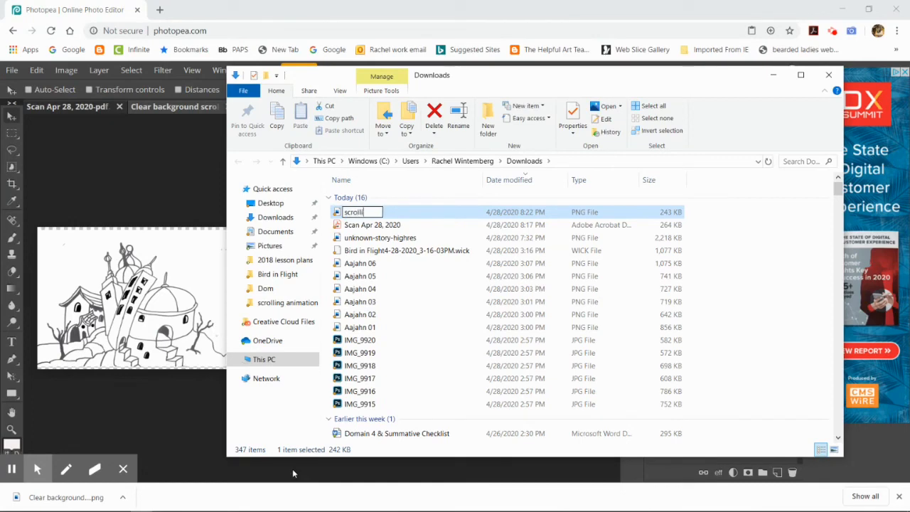
pyautogui.write('ng animati')
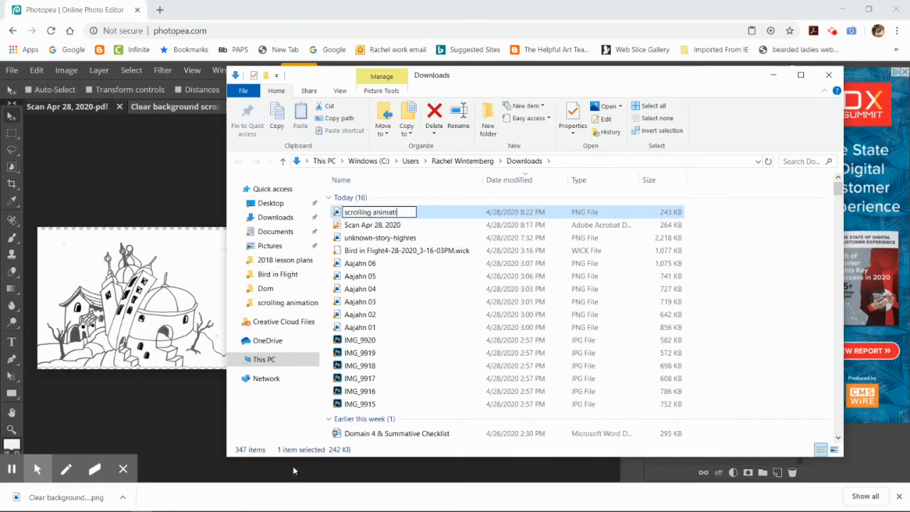
pyautogui.write('on backgr')
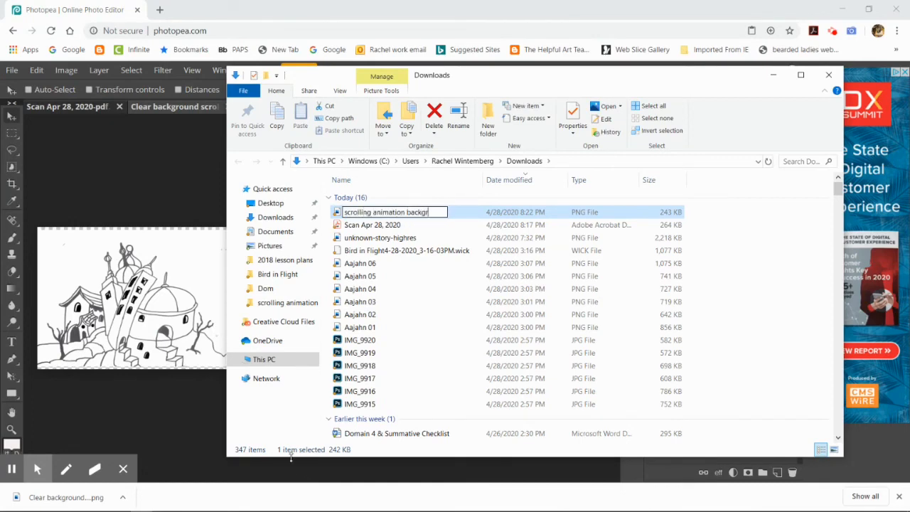
pyautogui.write('ound rache')
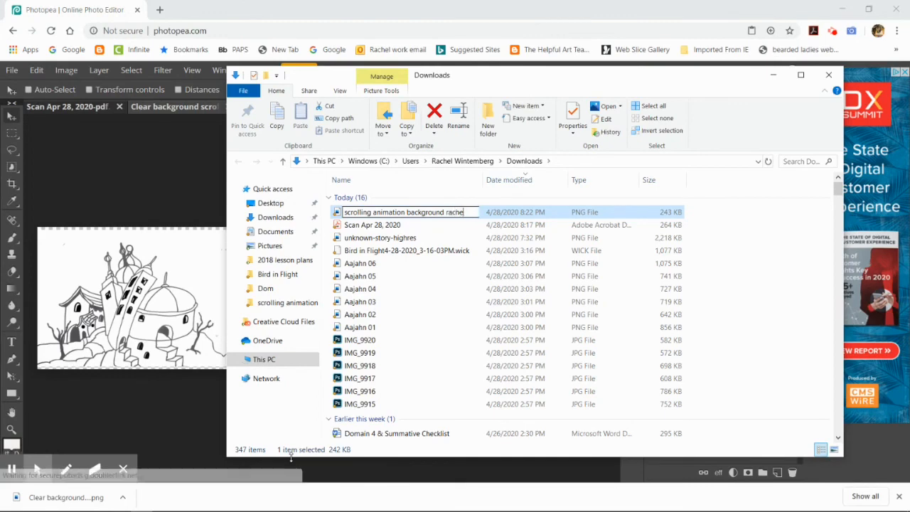
pyautogui.write('l wintemberg')
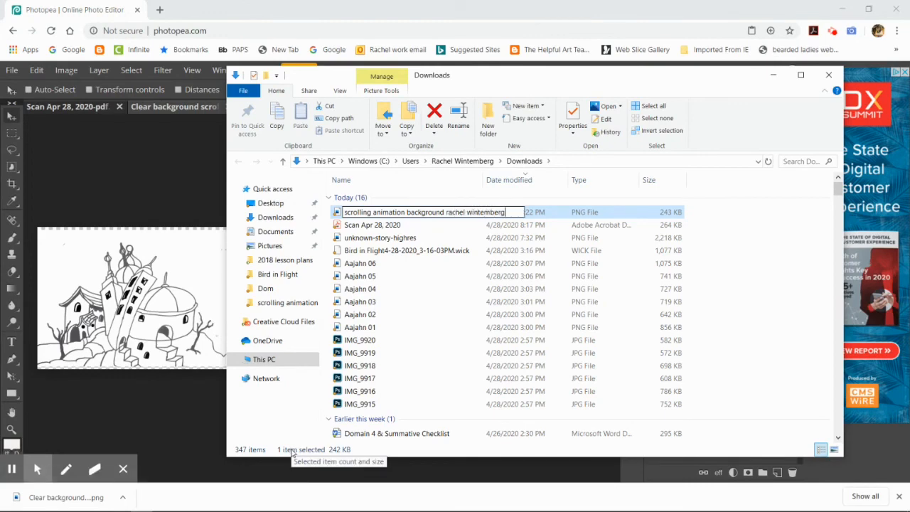
pyautogui.press('Return')
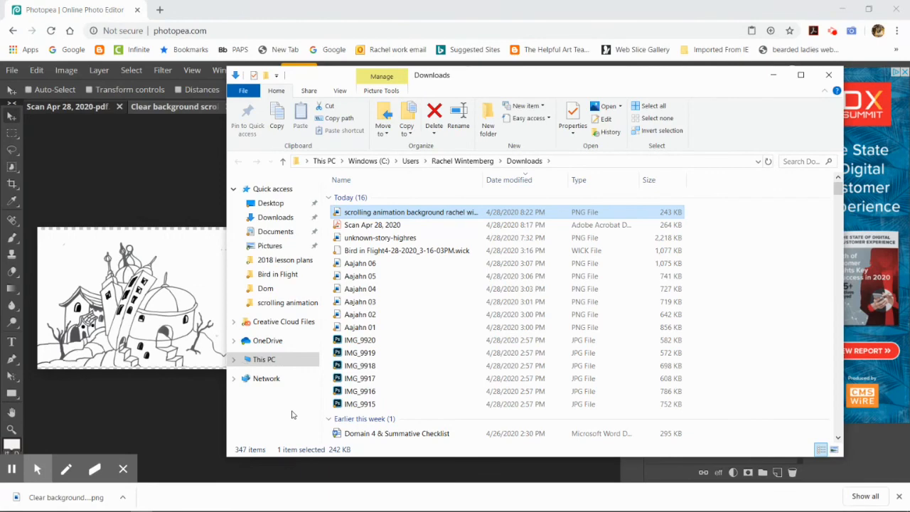
pyautogui.click(209, 424)
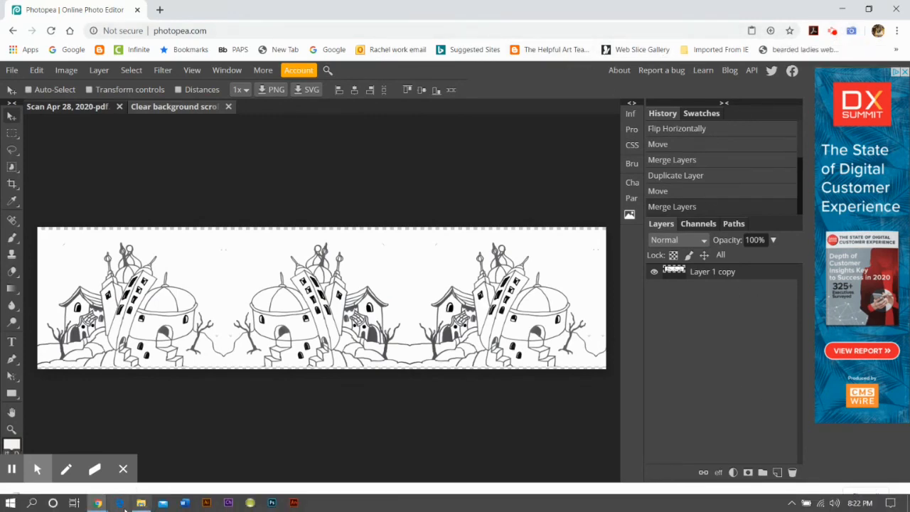
pyautogui.moveTo(98, 503)
pyautogui.click(185, 465)
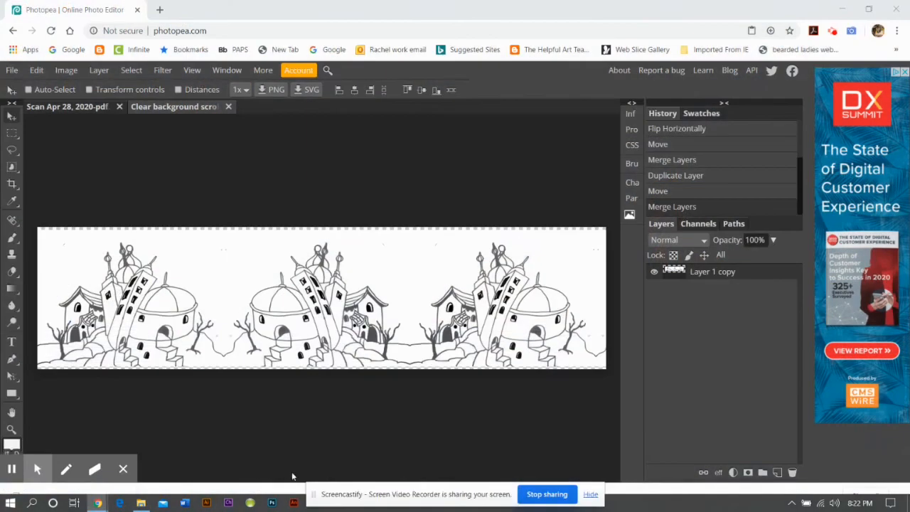